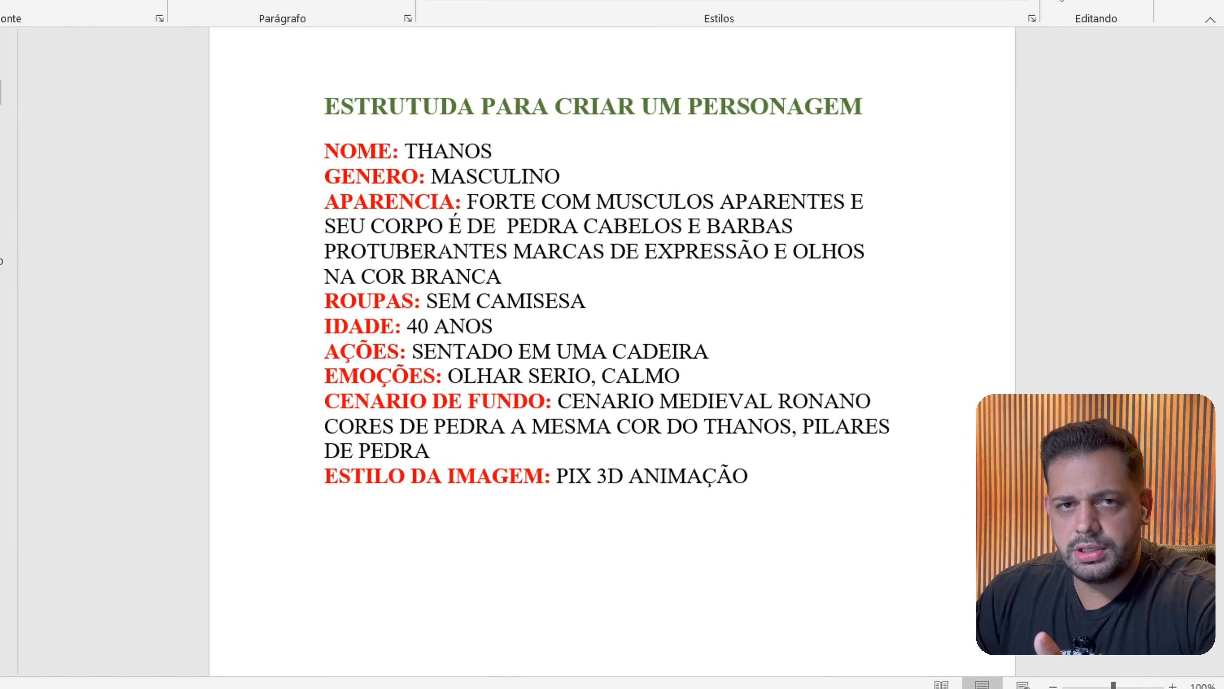
Switch to ChatGPT and request a description of the character in the attached image, using the Thanos character structure from the document as the base.
left_click_drag(766, 486, 302, 179)
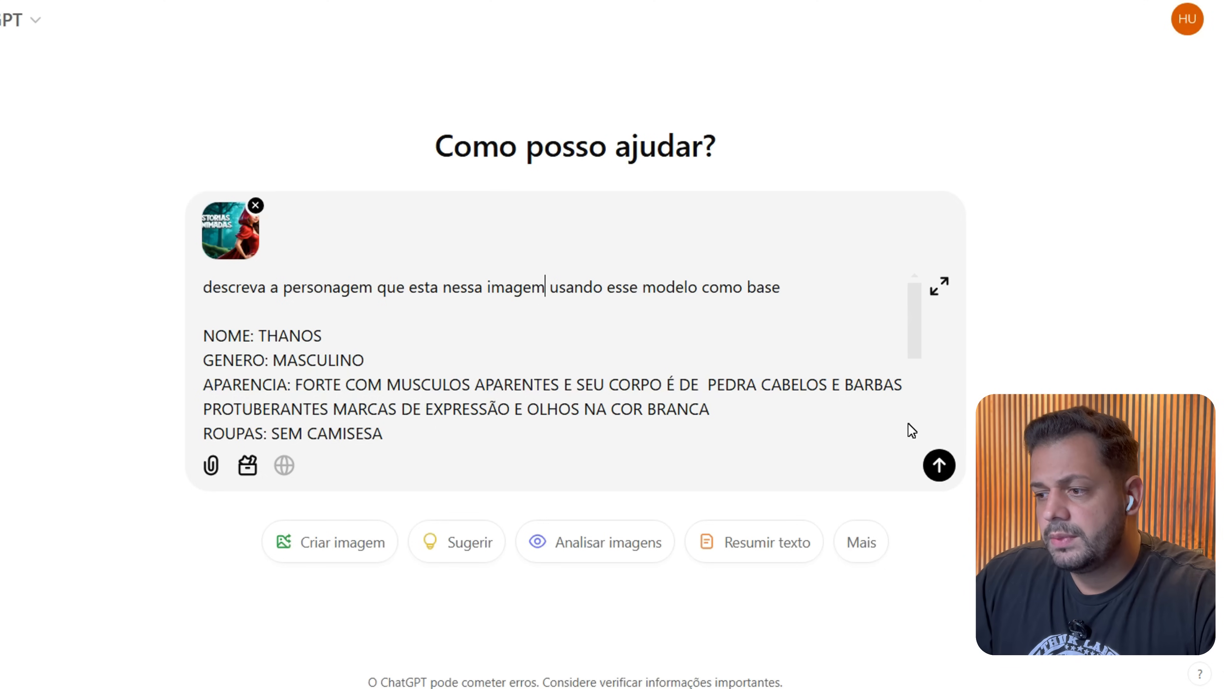
left_click(938, 465)
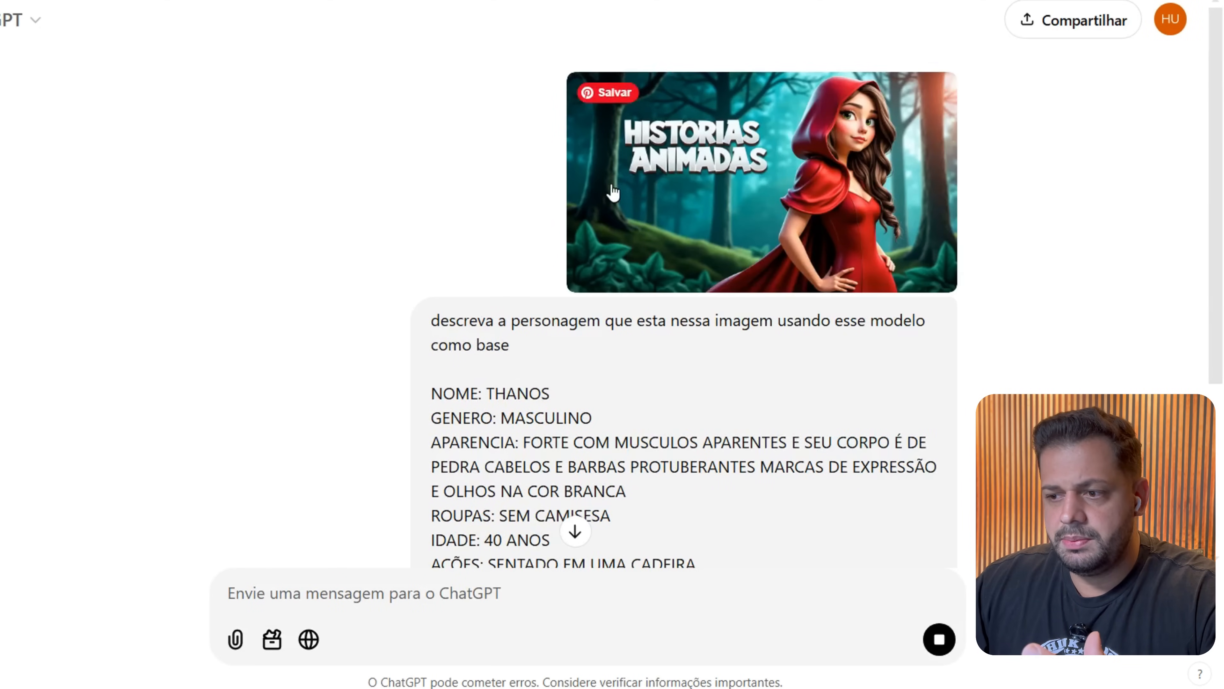
Examine the generated character description against the attached image and the Thanos structure.
scroll(709, 244, "up", 5)
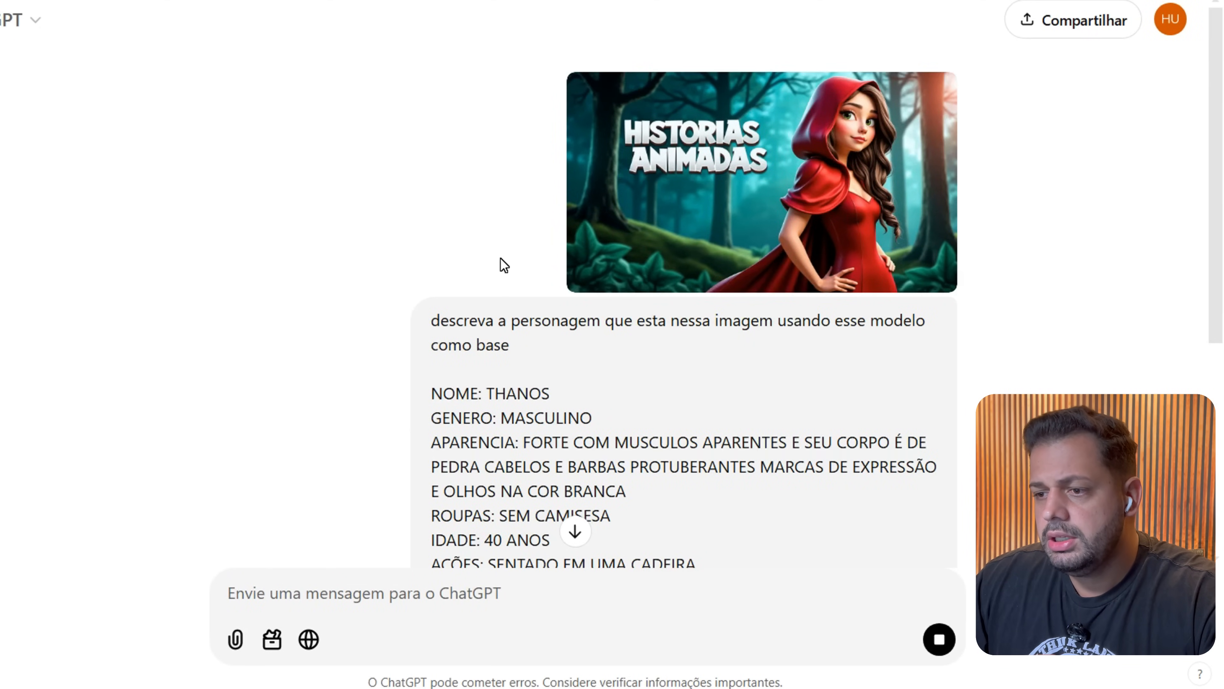
scroll(503, 259, "down", 3)
scroll(533, 418, "down", 4)
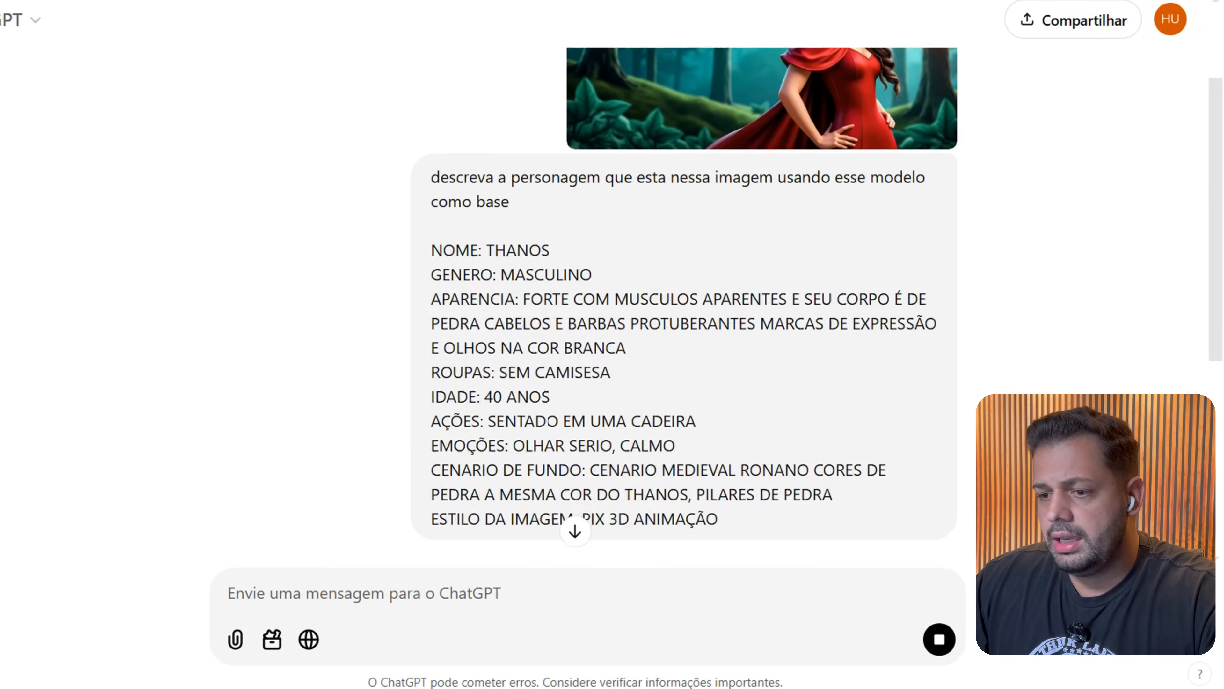
scroll(530, 401, "up", 5)
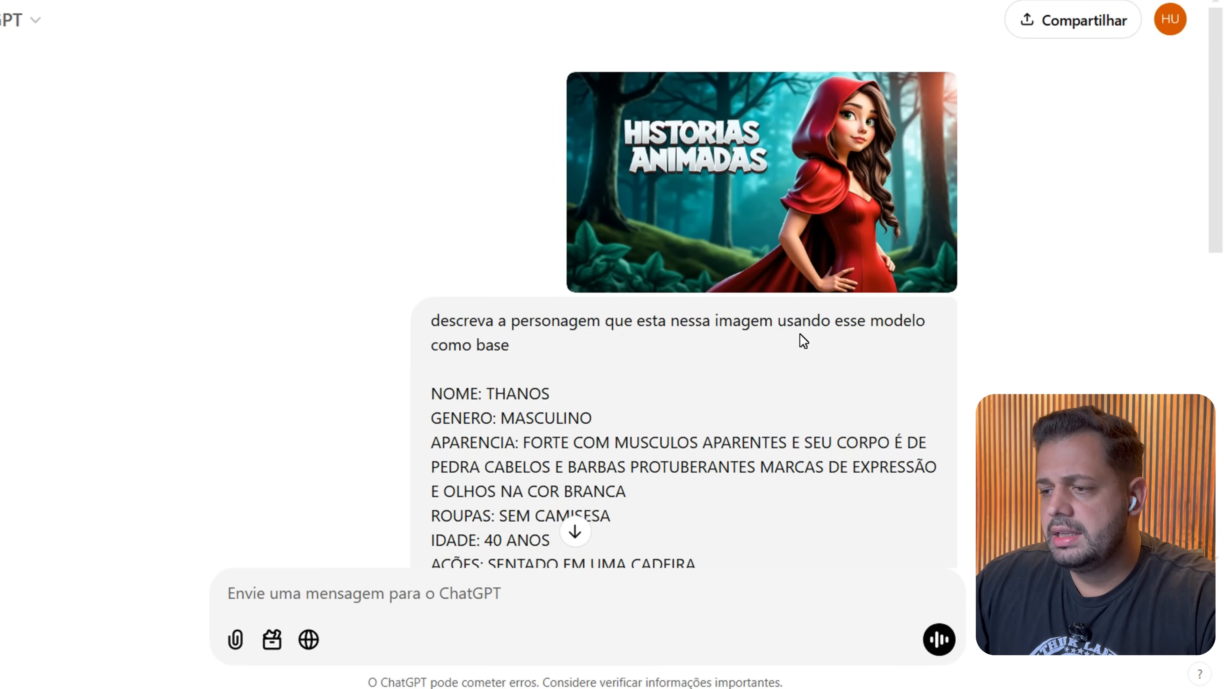
scroll(516, 357, "down", 8)
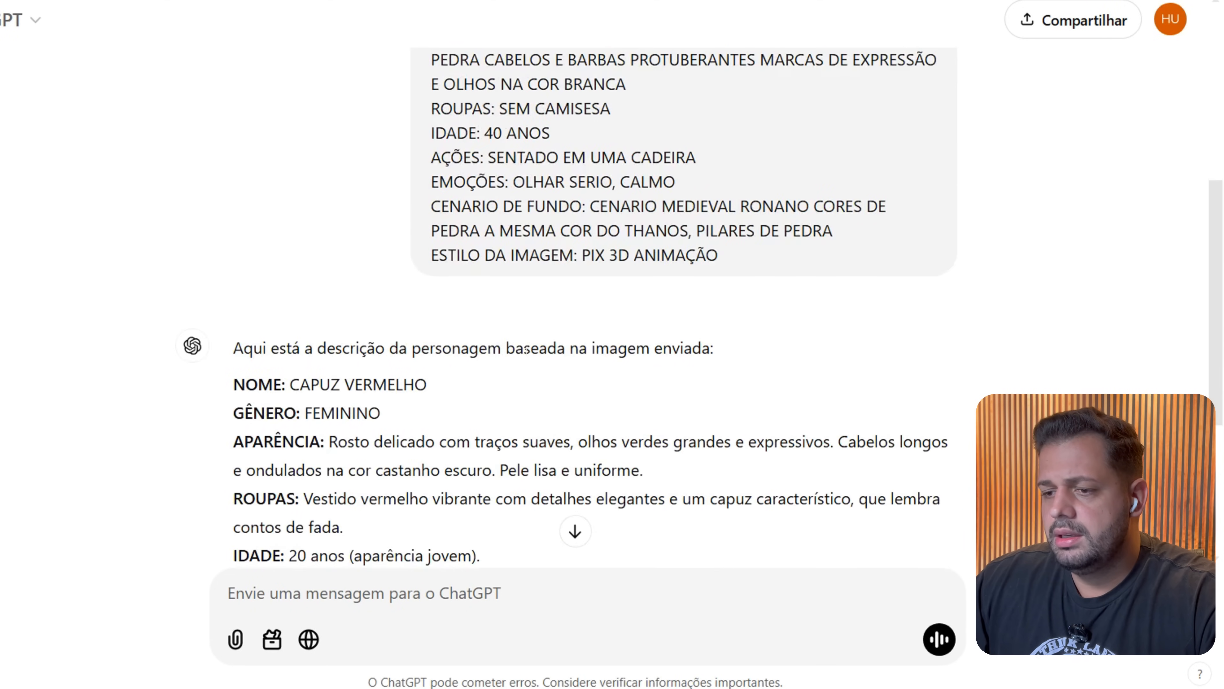
scroll(473, 369, "down", 2)
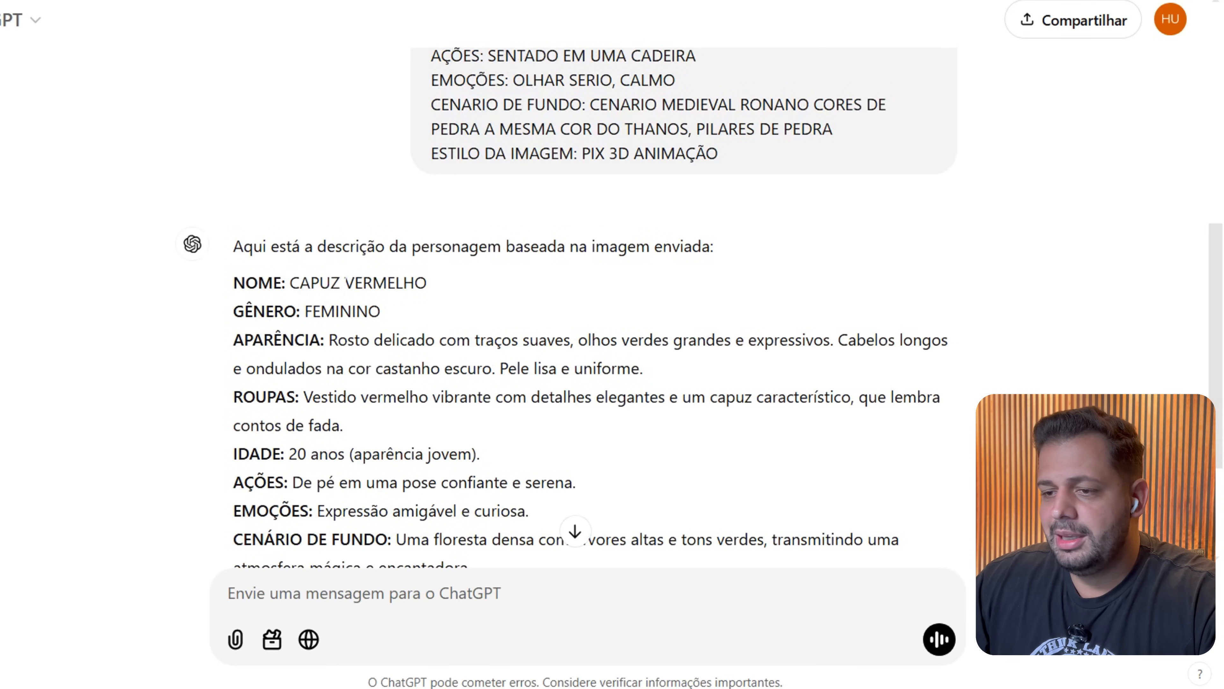
scroll(345, 279, "down", 4)
scroll(426, 399, "up", 4)
scroll(427, 399, "down", 2)
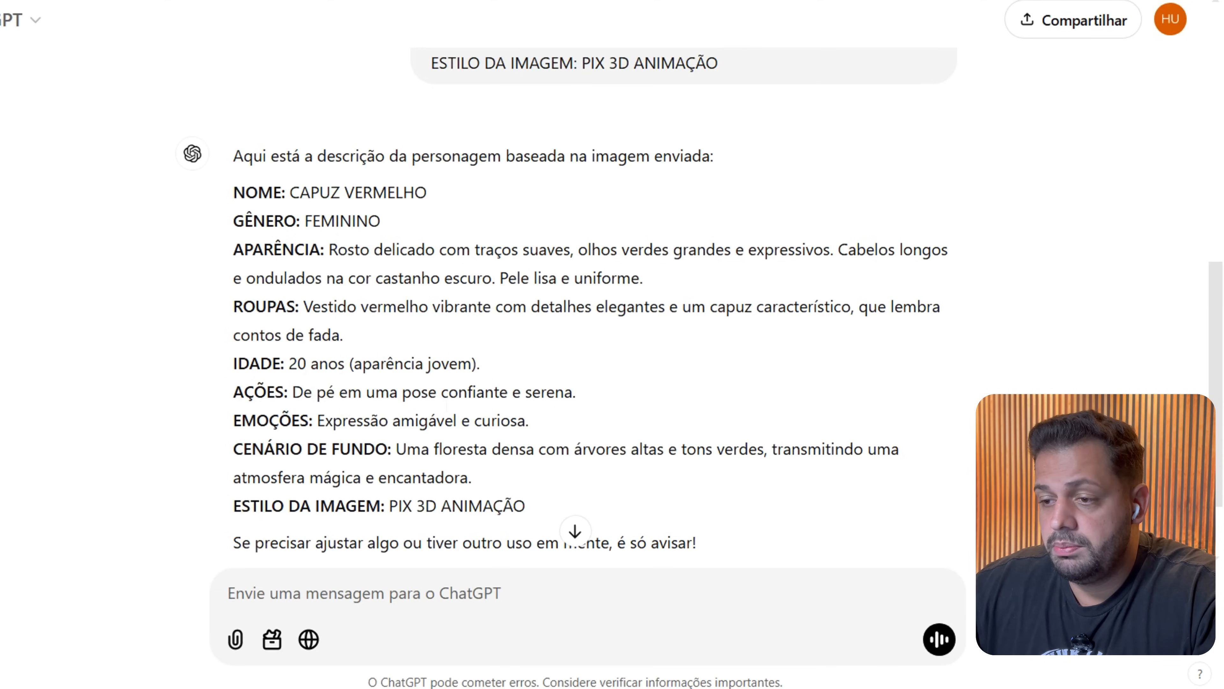
scroll(446, 427, "down", 2)
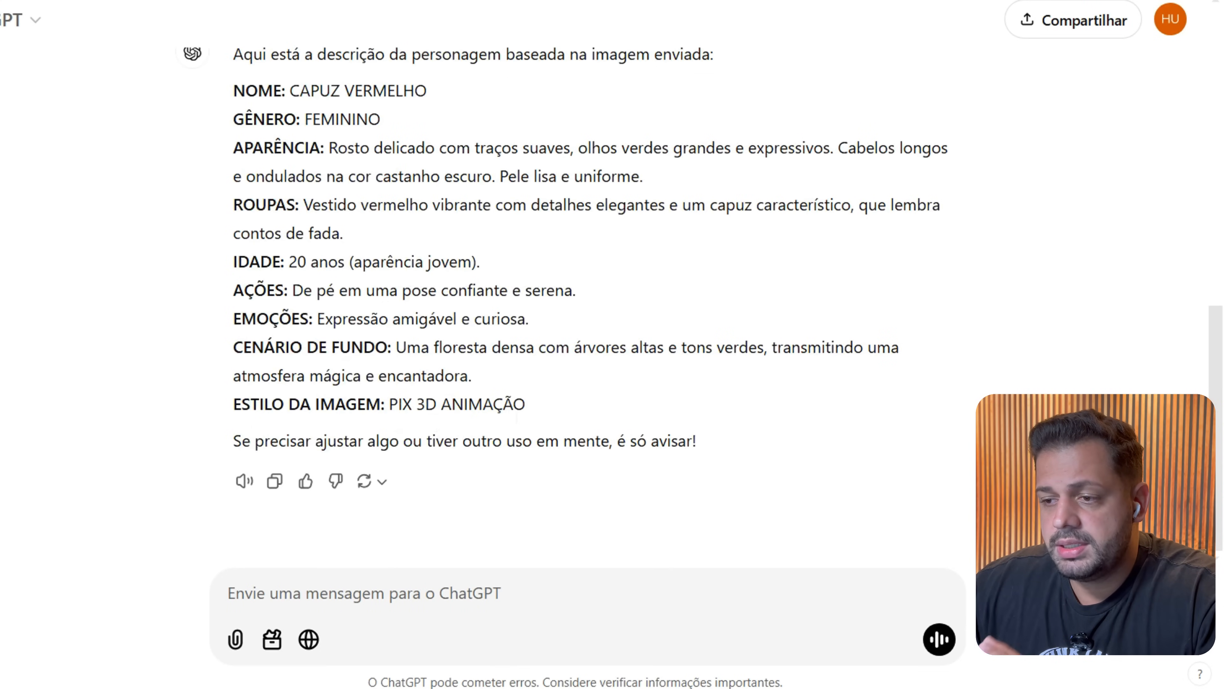
scroll(505, 375, "up", 4)
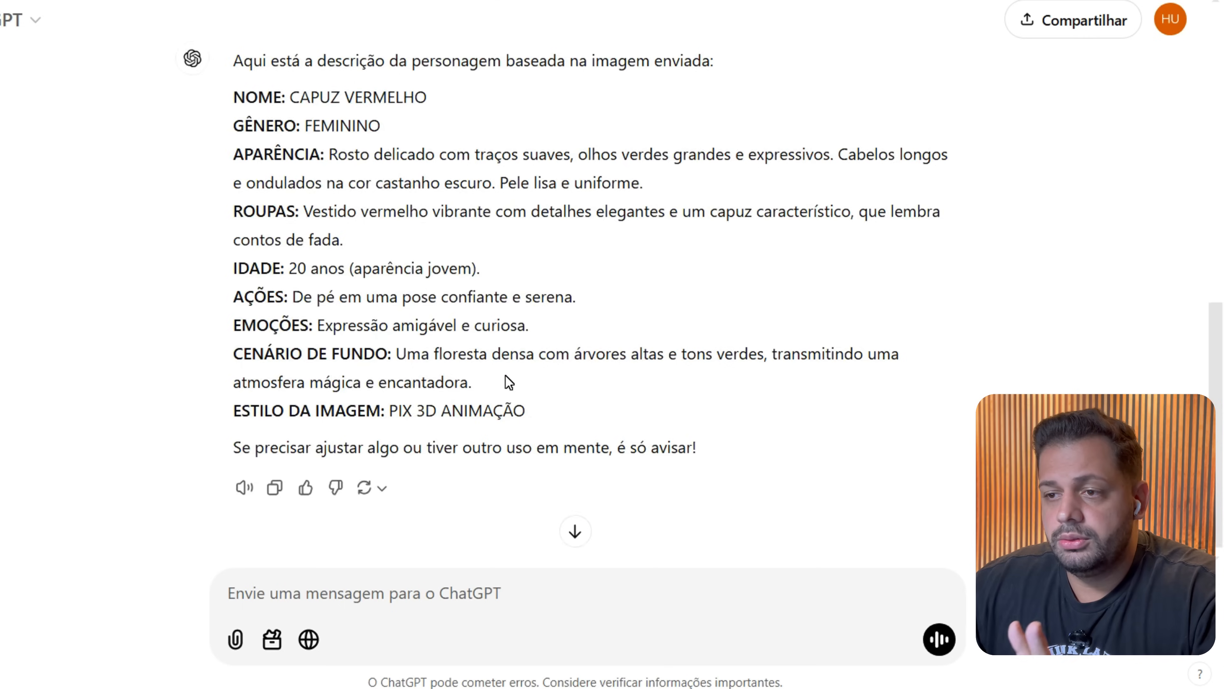
scroll(443, 371, "down", 2)
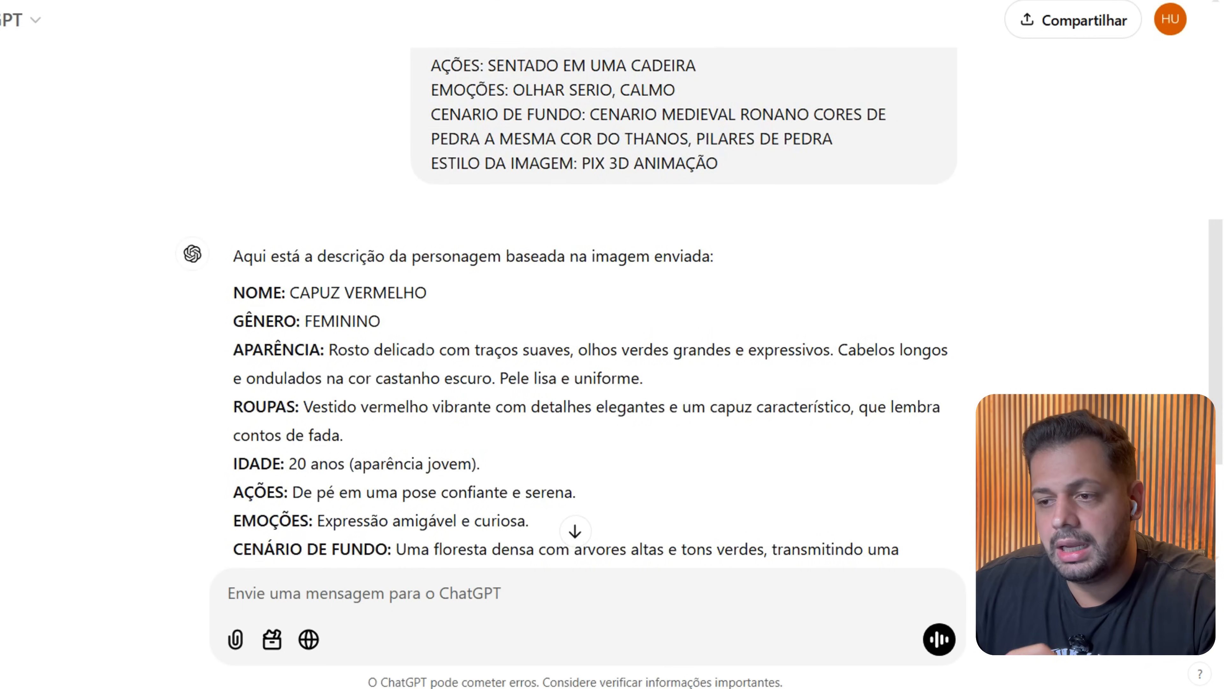
Replace the Thanos entries in the Word document with the generated description, from NOME through ESTILO DA IMAGEM.
scroll(539, 424, "down", 2)
left_click_drag(532, 409, 229, 102)
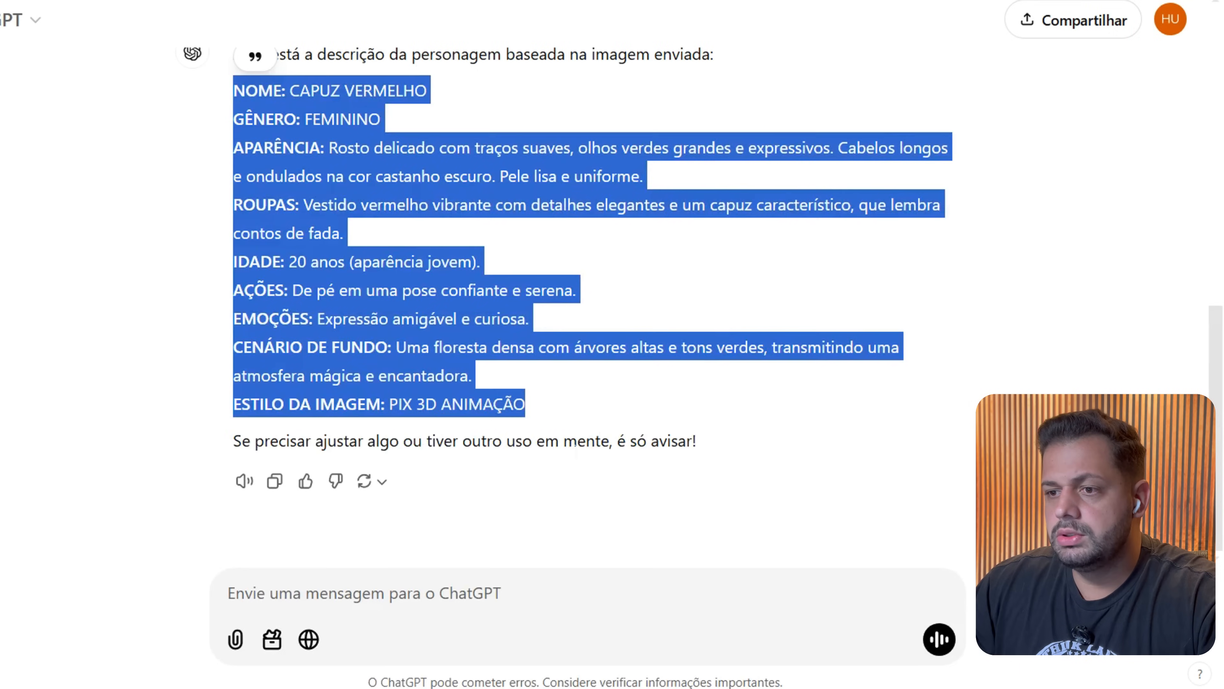
scroll(547, 475, "up", 5)
left_click(402, 304)
Ask ChatGPT to write a creation prompt for this character in which only the emotions, the scenery and the actions change between commands.
scroll(402, 317, "down", 7)
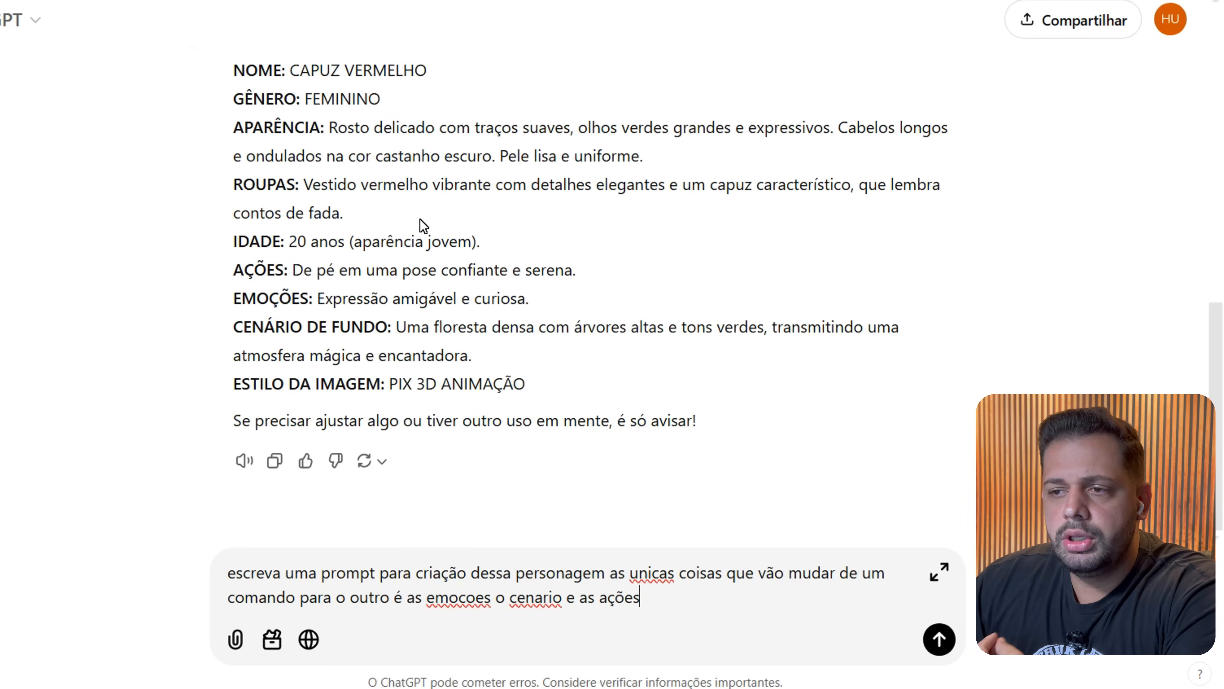
scroll(423, 225, "up", 2)
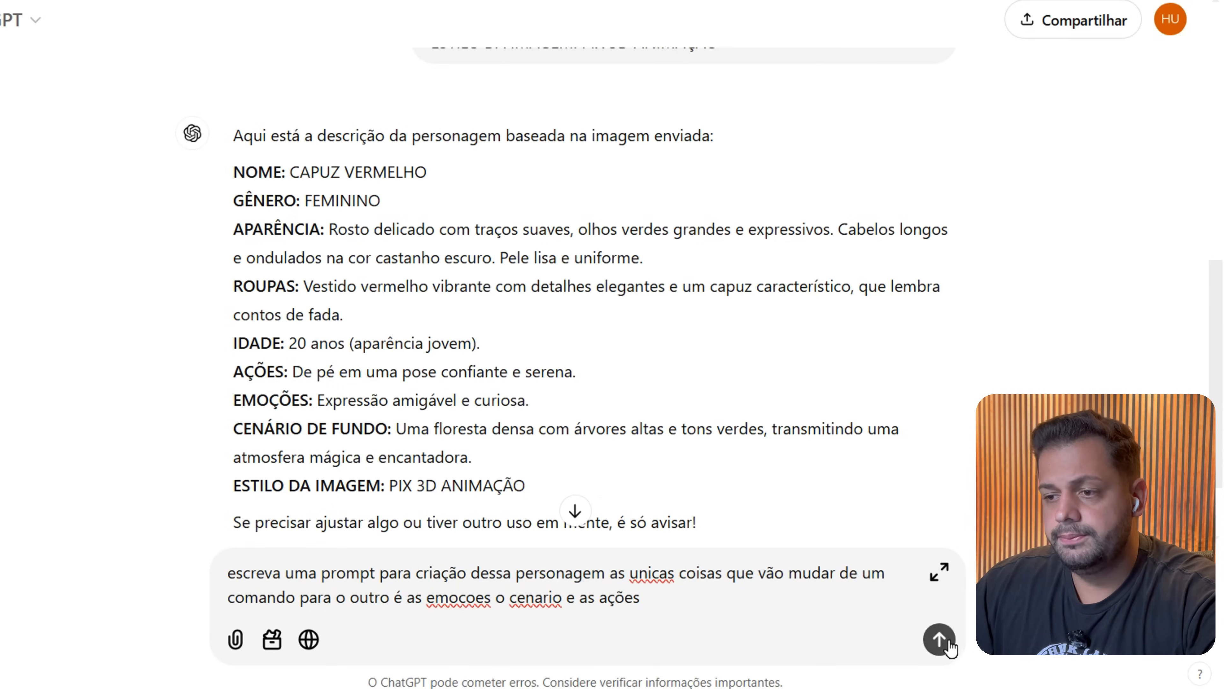
left_click(940, 645)
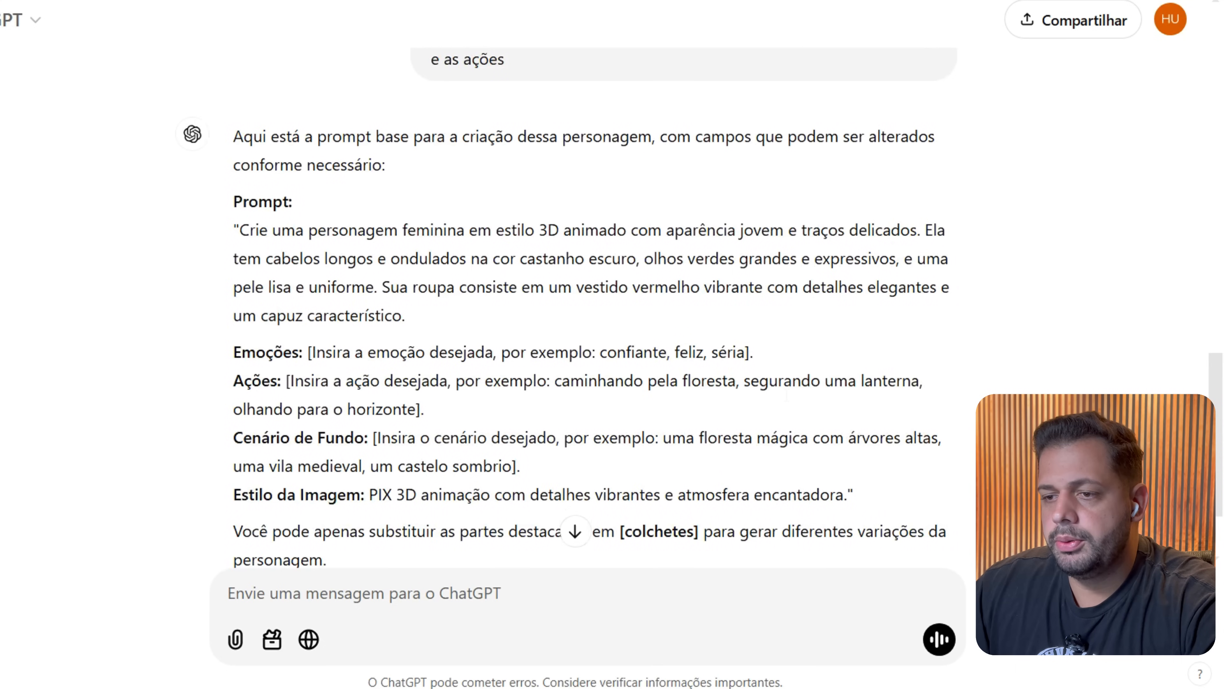
Copy the generated base prompt, from "Crie uma personagem feminina" through the Estilo da Imagem line, into the Word document.
scroll(704, 374, "down", 2)
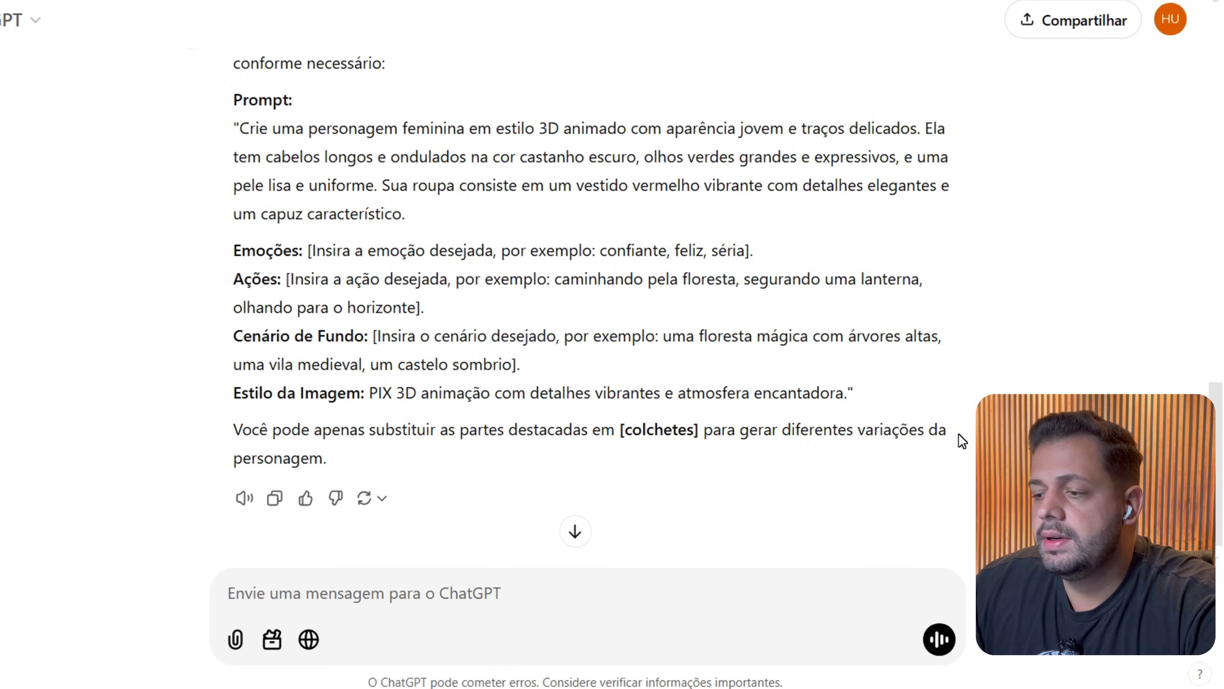
scroll(848, 448, "up", 2)
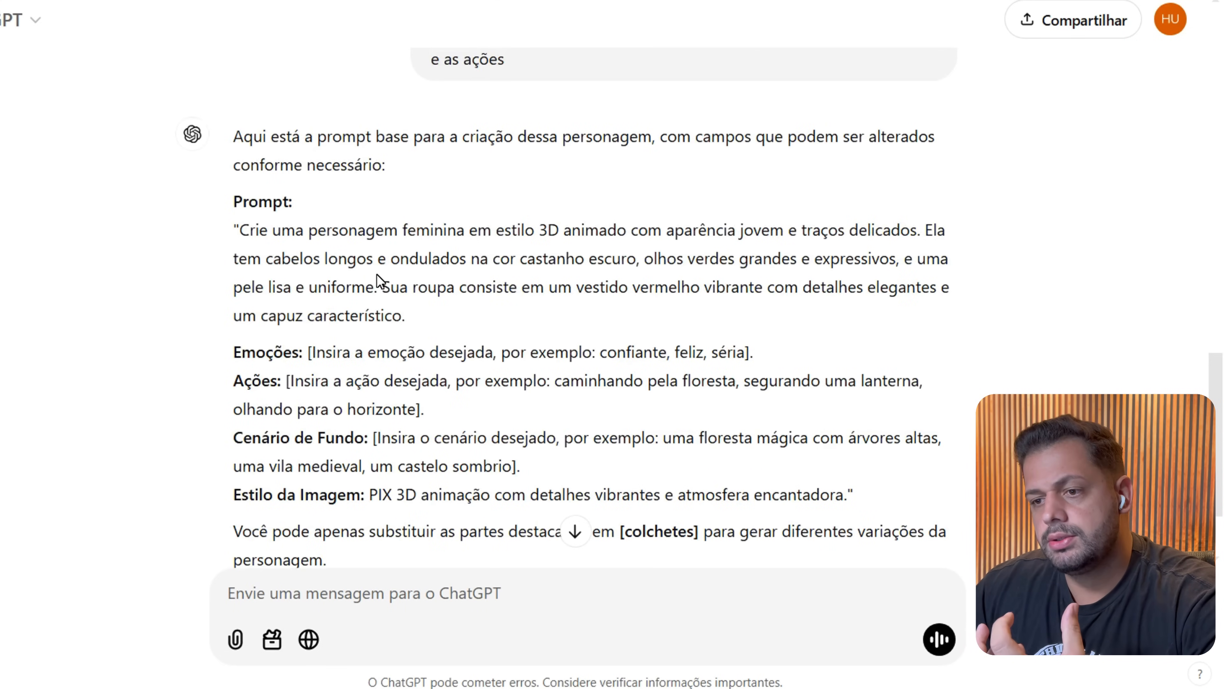
scroll(385, 286, "down", 2)
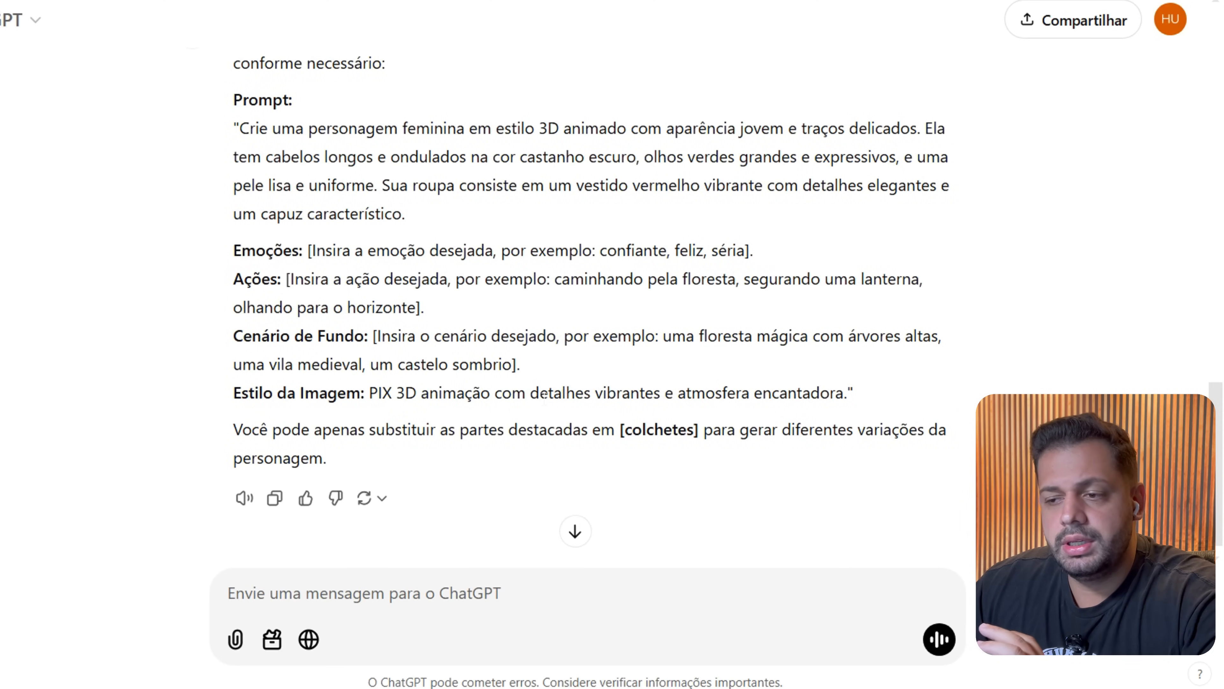
left_click_drag(849, 393, 241, 131)
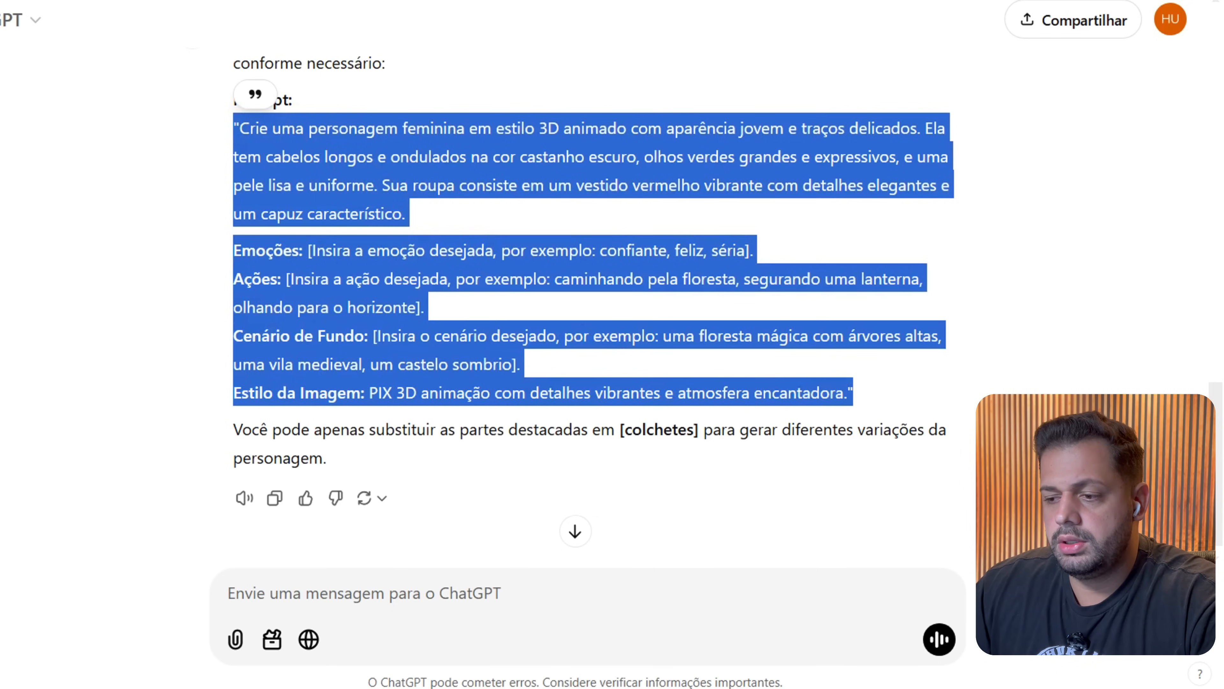
left_click(694, 670)
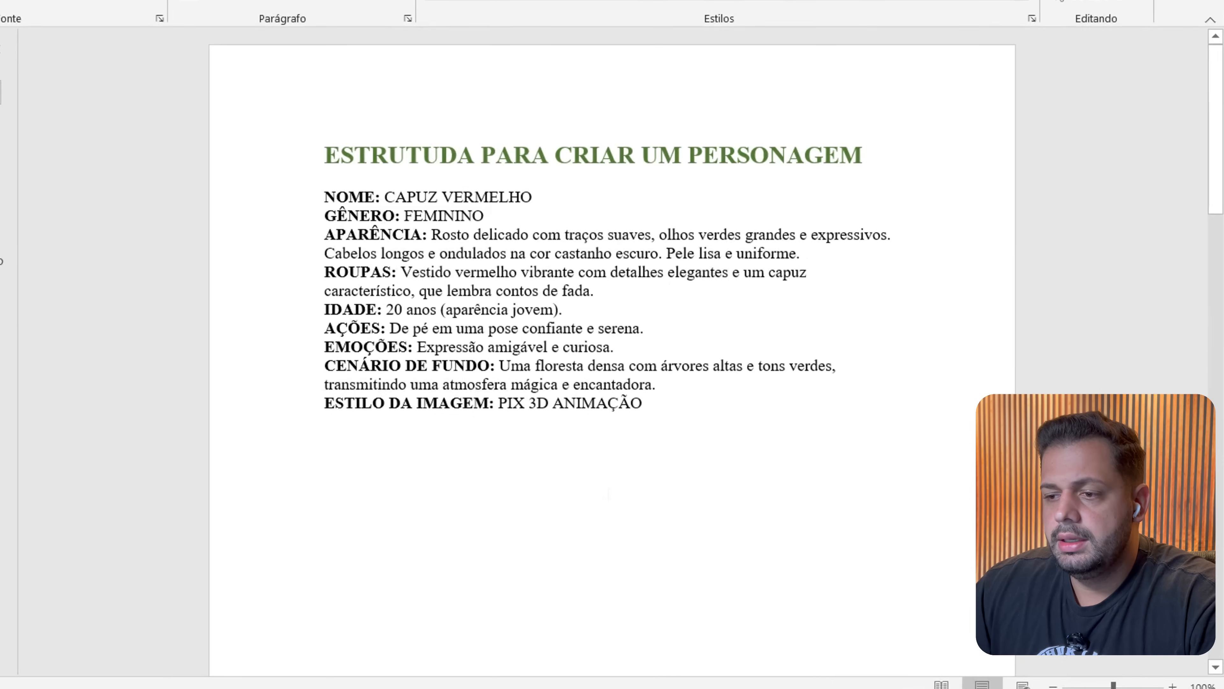
type("\"Crie uma personagem feminina em estilo 3D animado com aparência jovem e traços delicados. Ela tem cabelos longos e ondulados na cor castanho escuro, olhos verdes grandes e expressivos, e uma pele lisa e uniforme. Sua roupa consiste moletom vermelho com capuz característico.  Emoções: [Insira a emoção desejada, por exemplo: confiante, feliz, séria]. Ações: [De pé em uma pose confiante e serena]. Cenário de Fundo: [: Uma floresta densa com árvores altas e tons verdes, transmitindo uma atmosfera mágica e encantadora]. Estilo da Imagem: PIX 3D animação com detalhes vibrantes e atmosfera encantadora.\"")
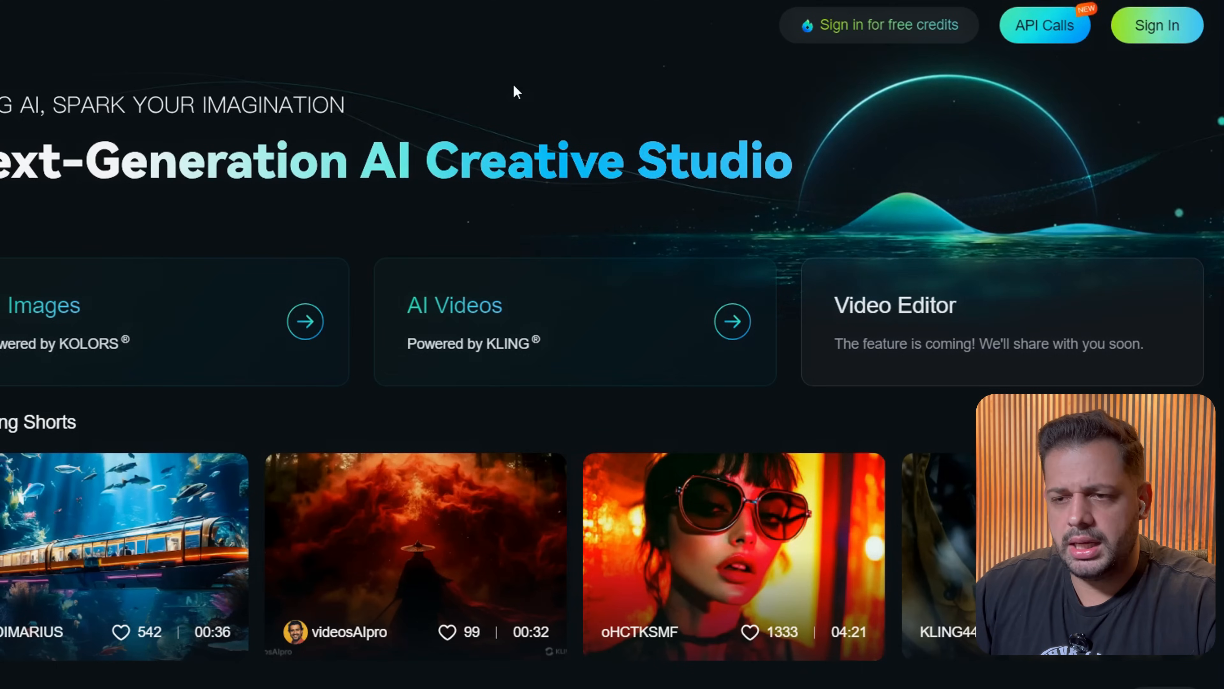
On the KLING AI site, open the sign-in form and start a free account registration.
left_click(1139, 40)
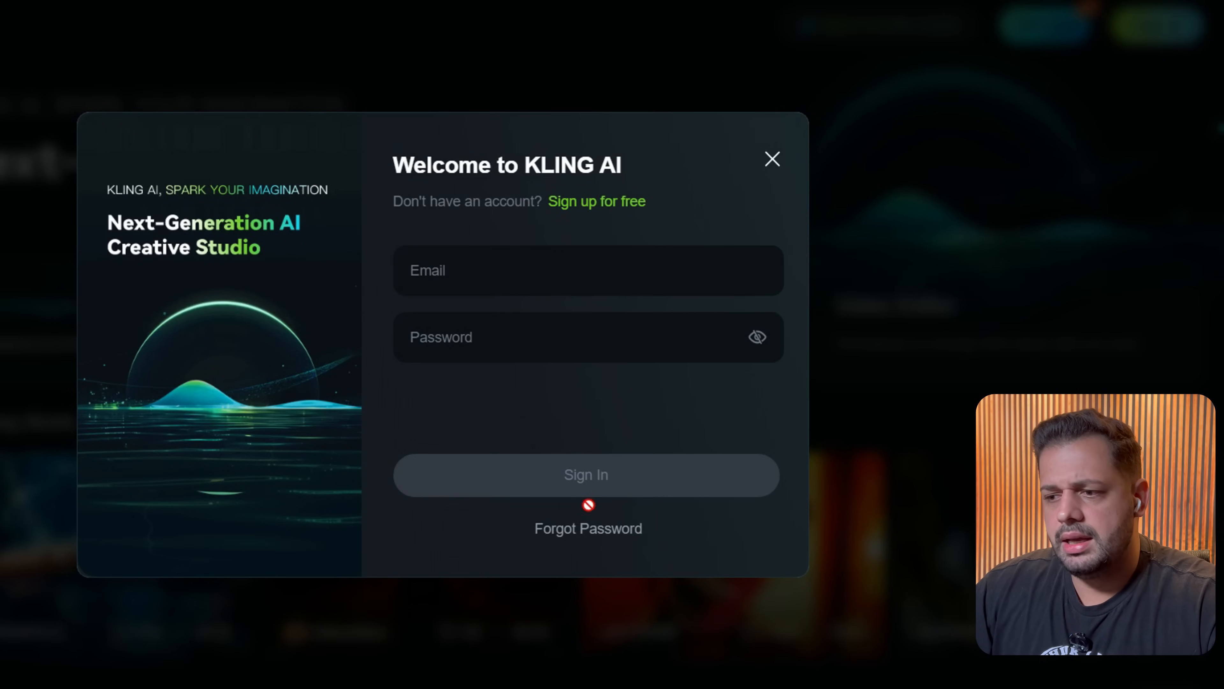
left_click(614, 212)
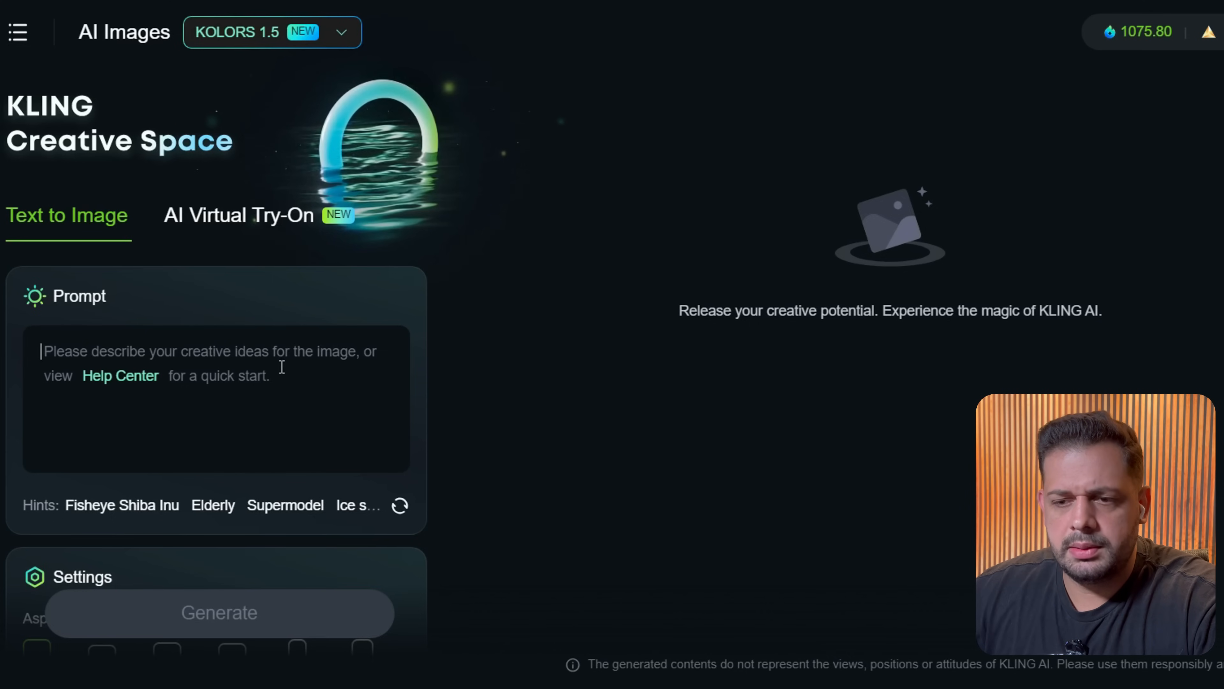
Look through the aspect ratios in the image settings and try a generating count of 9 before returning it to 4.
scroll(256, 367, "down", 4)
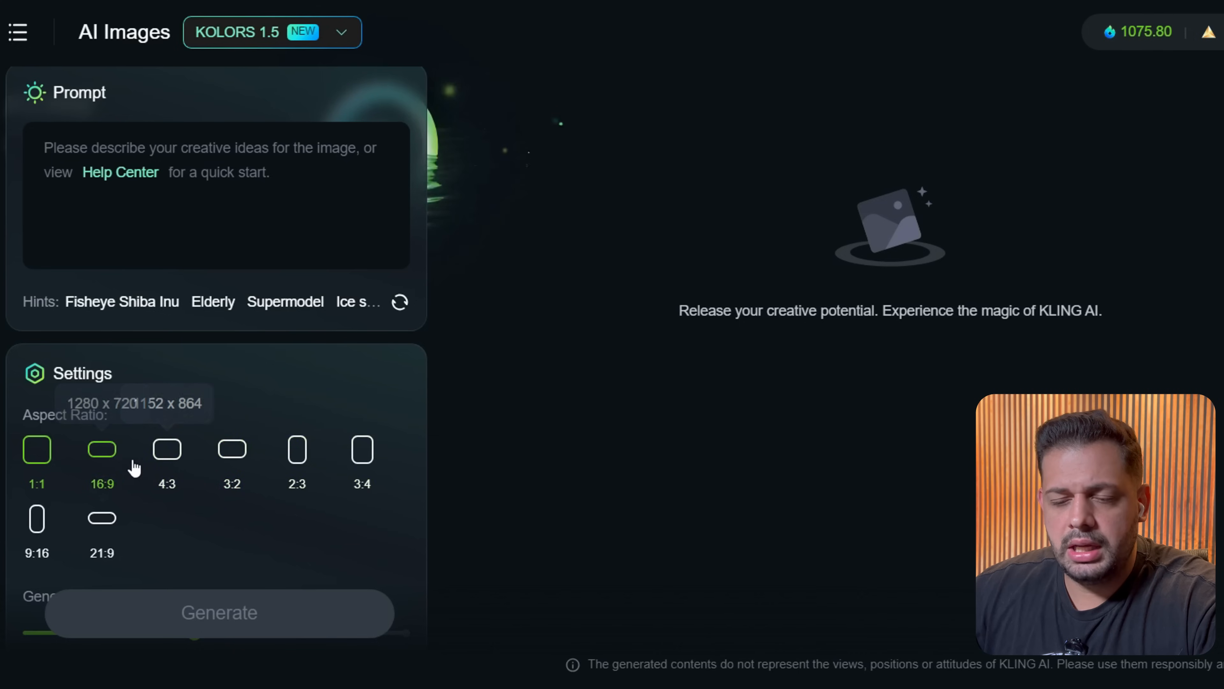
scroll(225, 394, "down", 2)
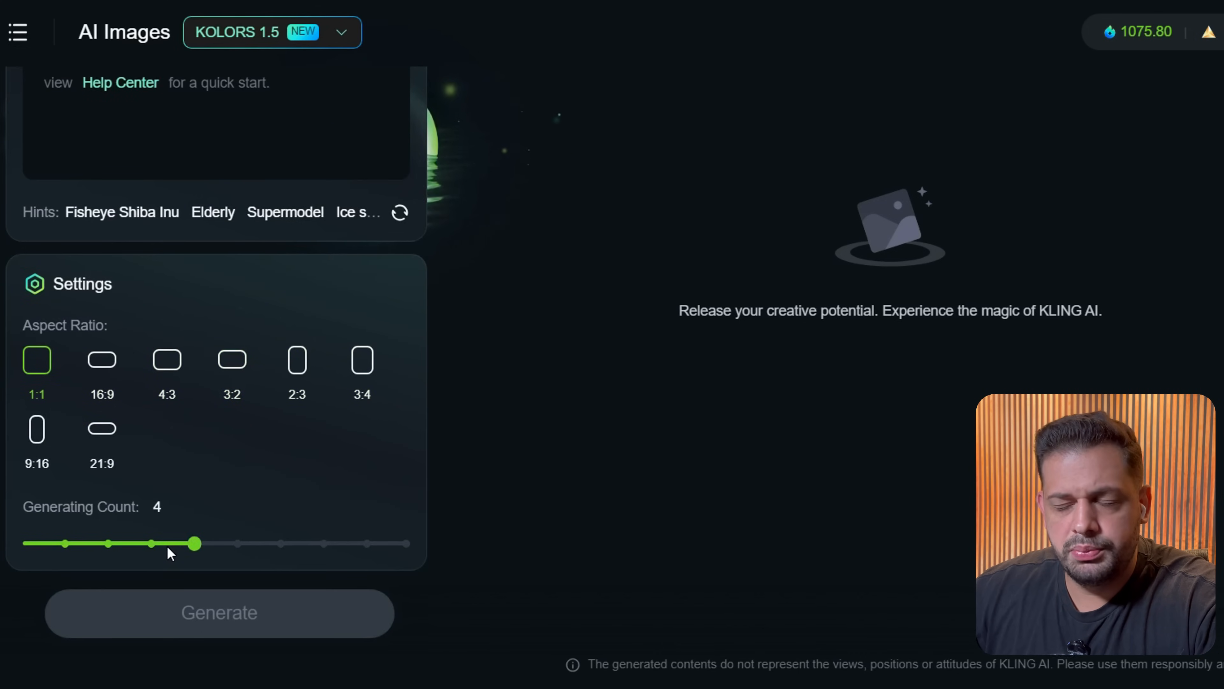
left_click_drag(207, 555, 432, 548)
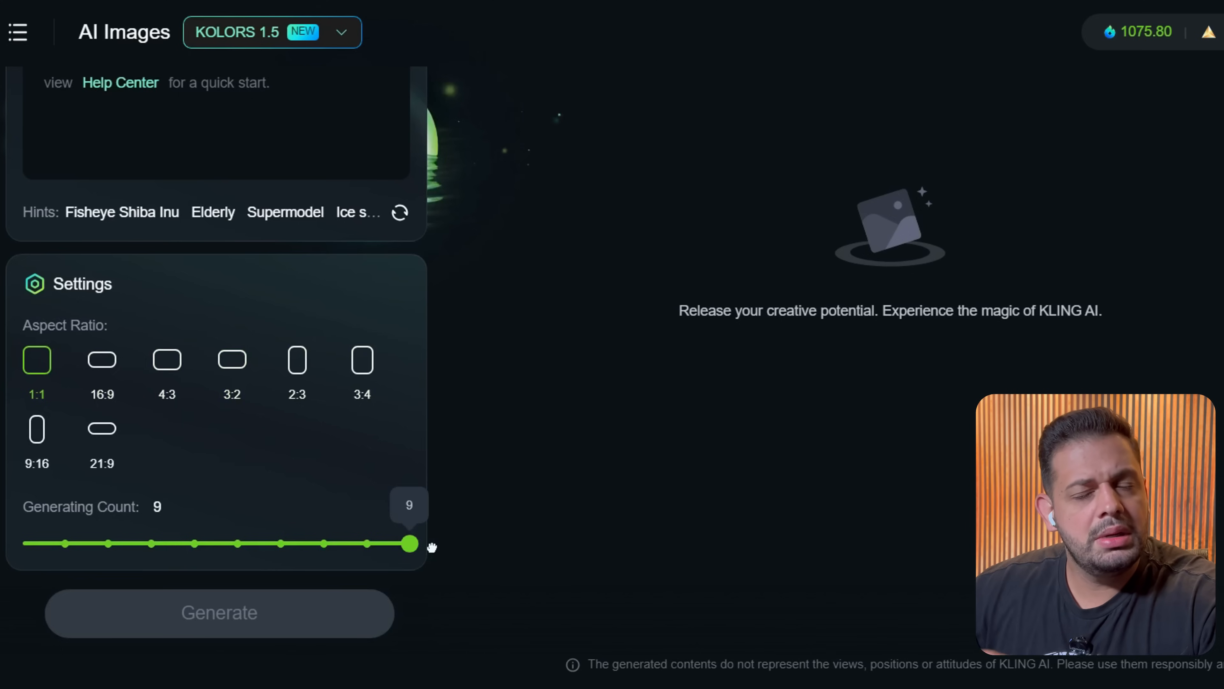
left_click_drag(432, 547, 205, 547)
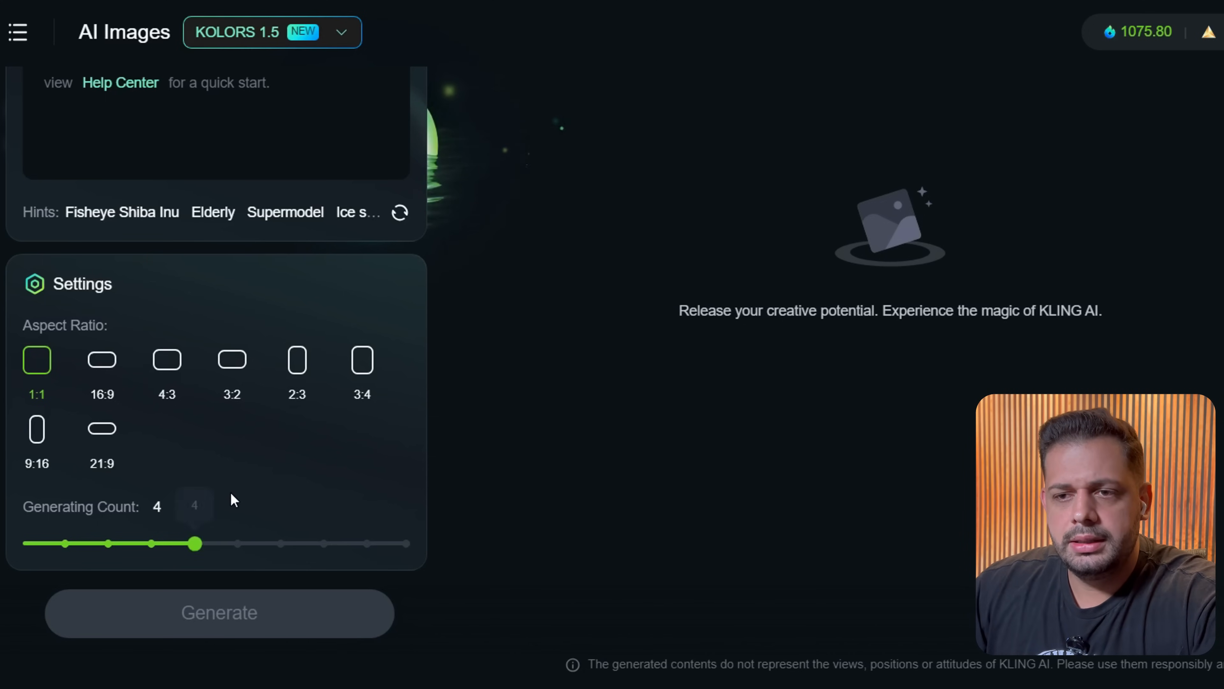
Generate four images with KOLORS 1.5 from the prompt beginning "Crie uma personagem feminina em estilo 3D animado".
scroll(230, 497, "up", 5)
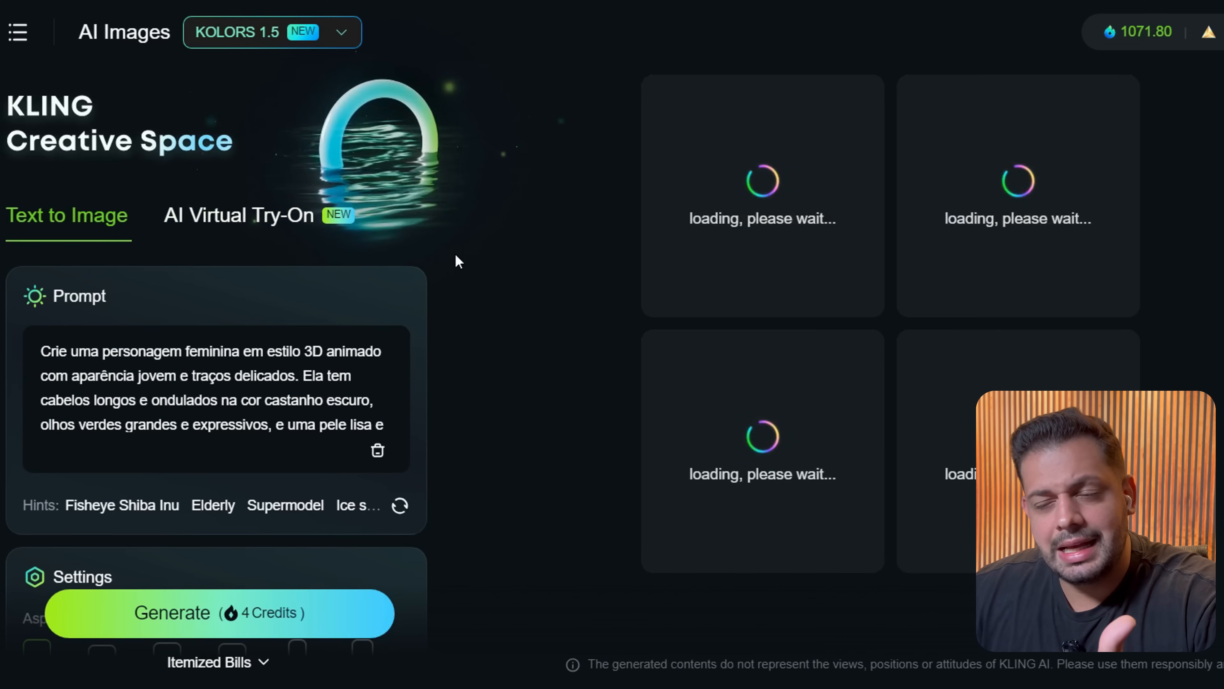
Check which KOLORS image model versions are available.
left_click(352, 35)
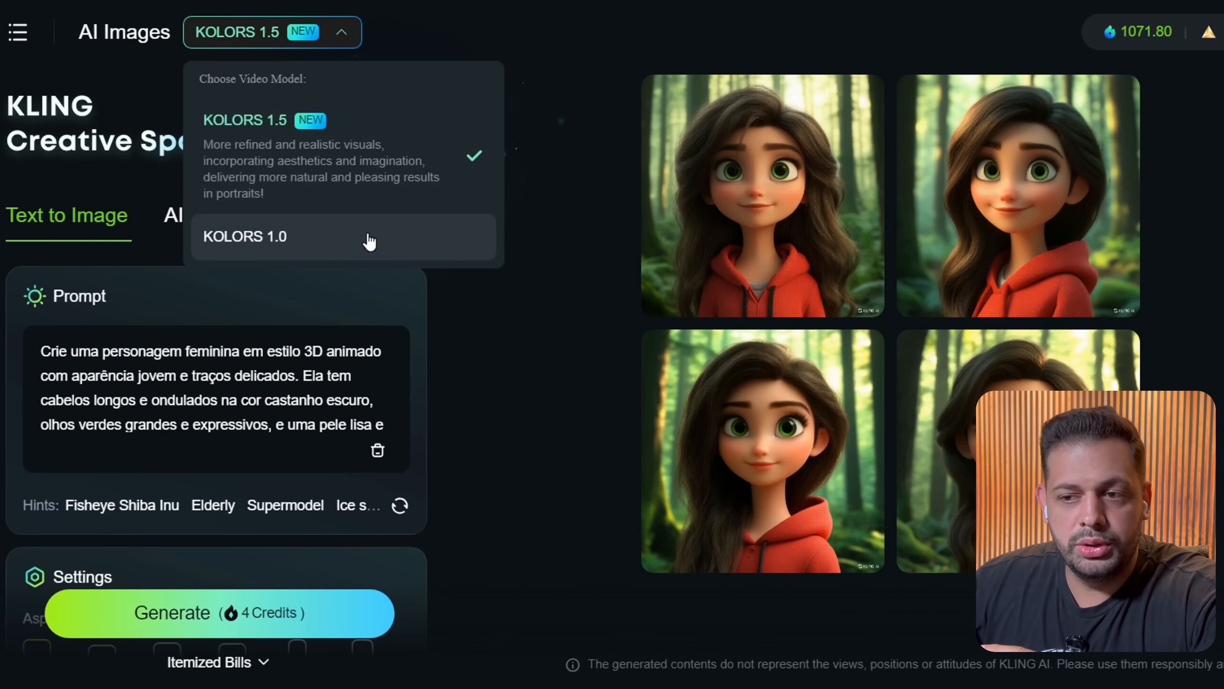
left_click(452, 40)
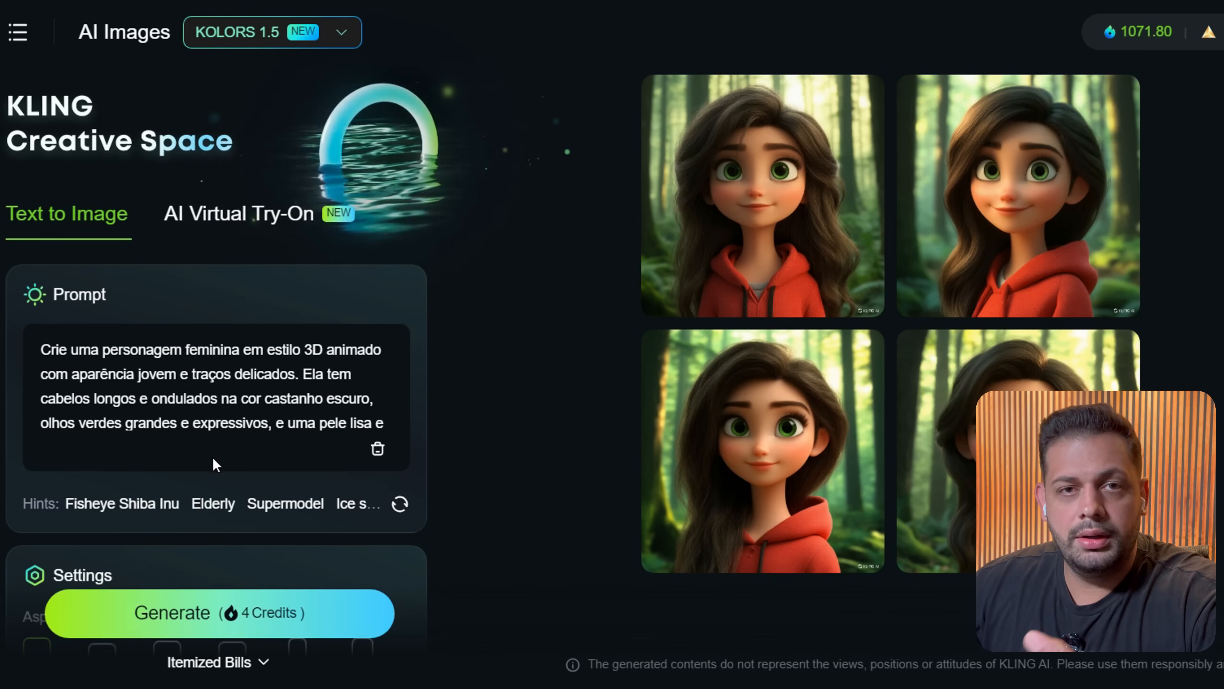
In ChatGPT, submit the story beginning "Clara era uma garota curiosa" and ask to have it separated into image scenes for "king ai".
scroll(212, 457, "down", 4)
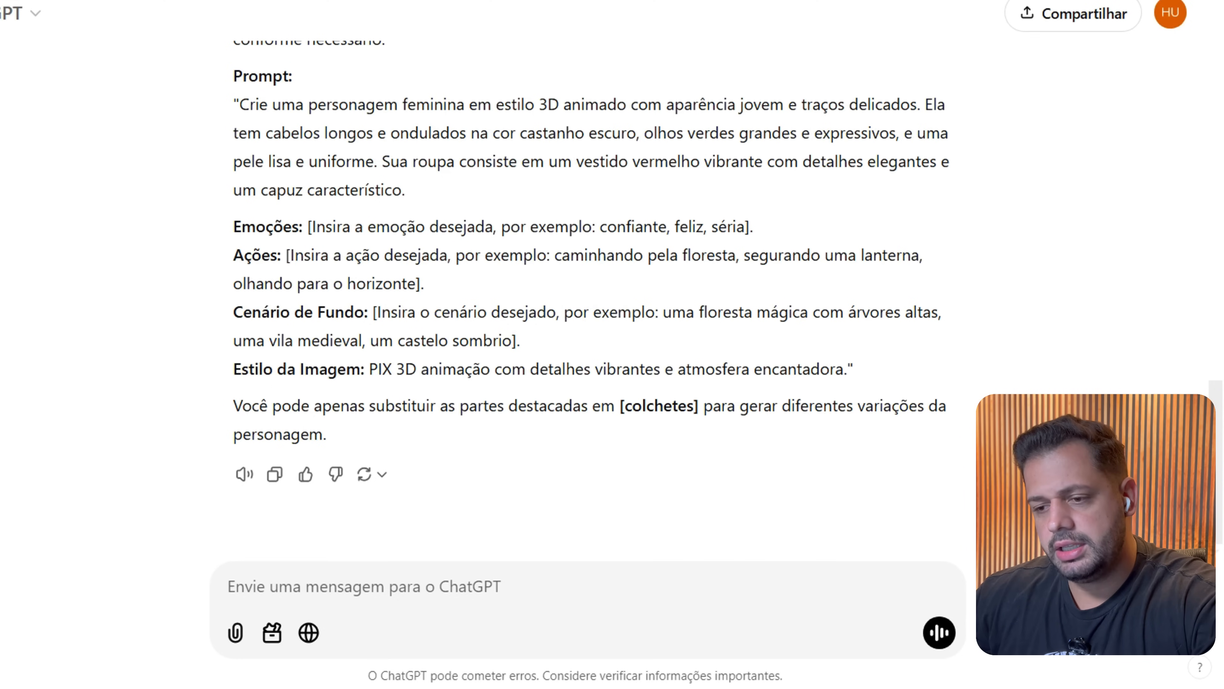
type("Clara era uma garota curiosa que morava perto de uma floresta cheia de mistérios. Um dia, encontrou um pássaro com penas brilhantes e cuidou dele até que pudesse voar novamente. Quando o soltou, o pássaro cantou uma melodia encantadora, e Clara, hipnotizada, o seguiu floresta adentro. Ela chegou a uma clareira com um lago cristalino. No reflexo da água, não viu a si mesma, mas uma versão mais velha, usando uma coroa de folhas douradas. Uma voz ecoou: — Bem-vinda, Clara. Você sempre pertenceu à floresta.")
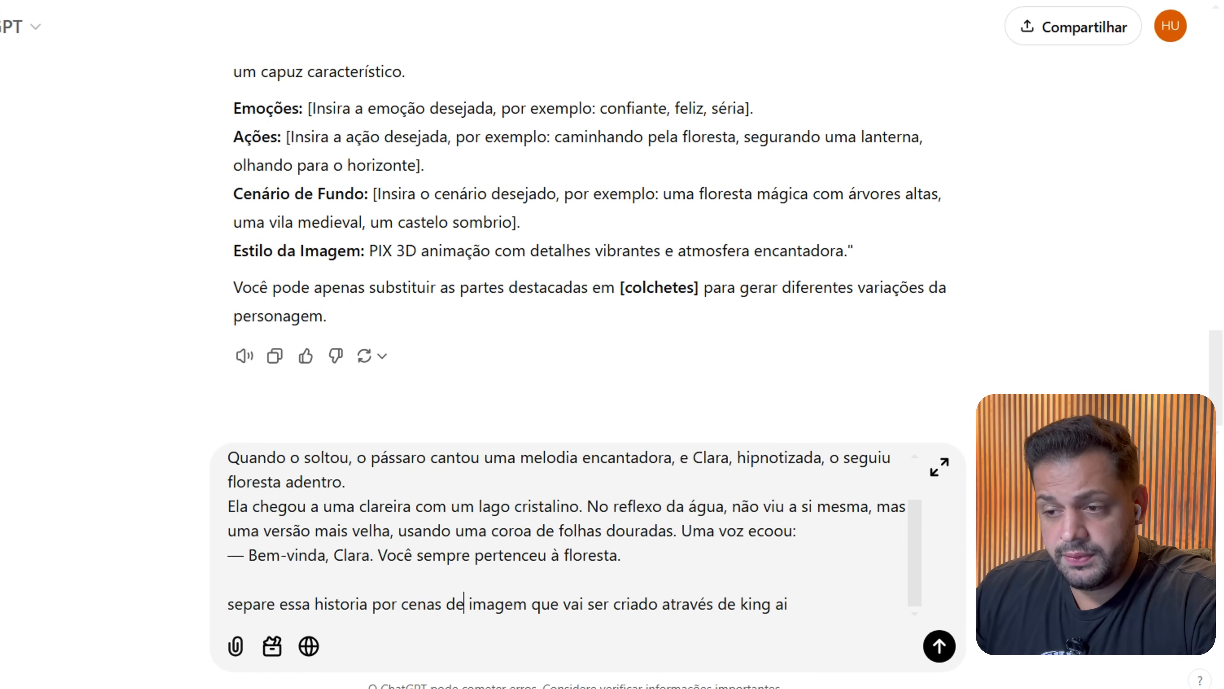
scroll(574, 537, "up", 1)
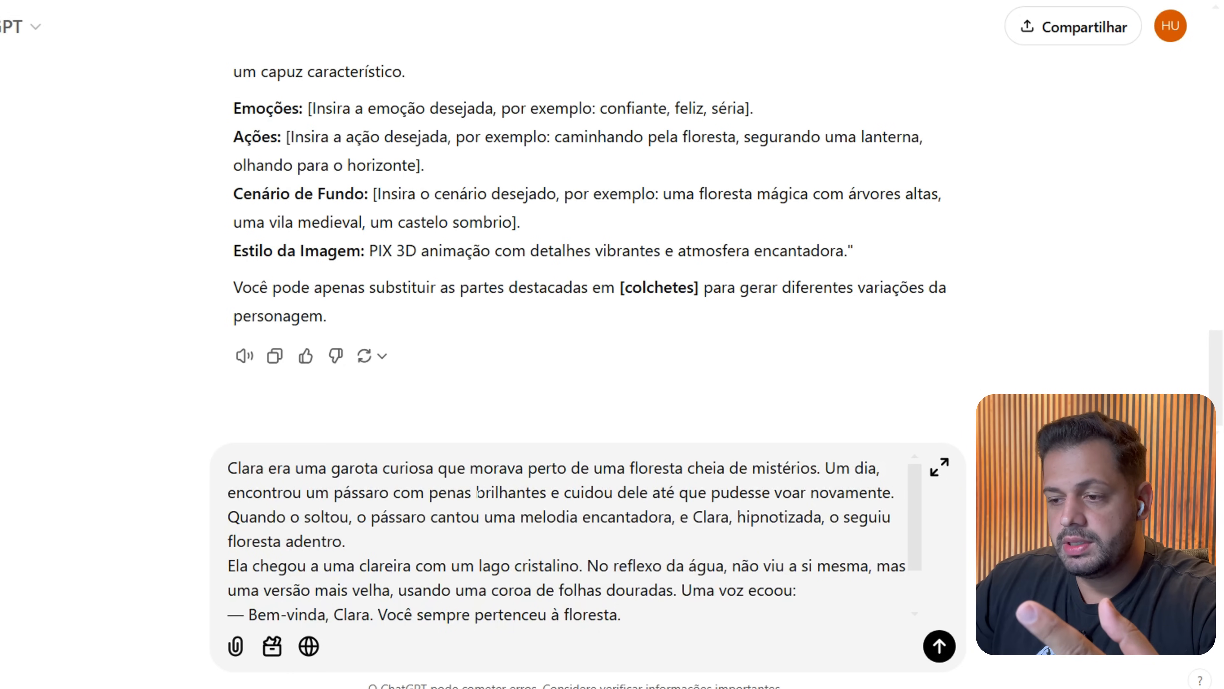
scroll(567, 536, "down", 2)
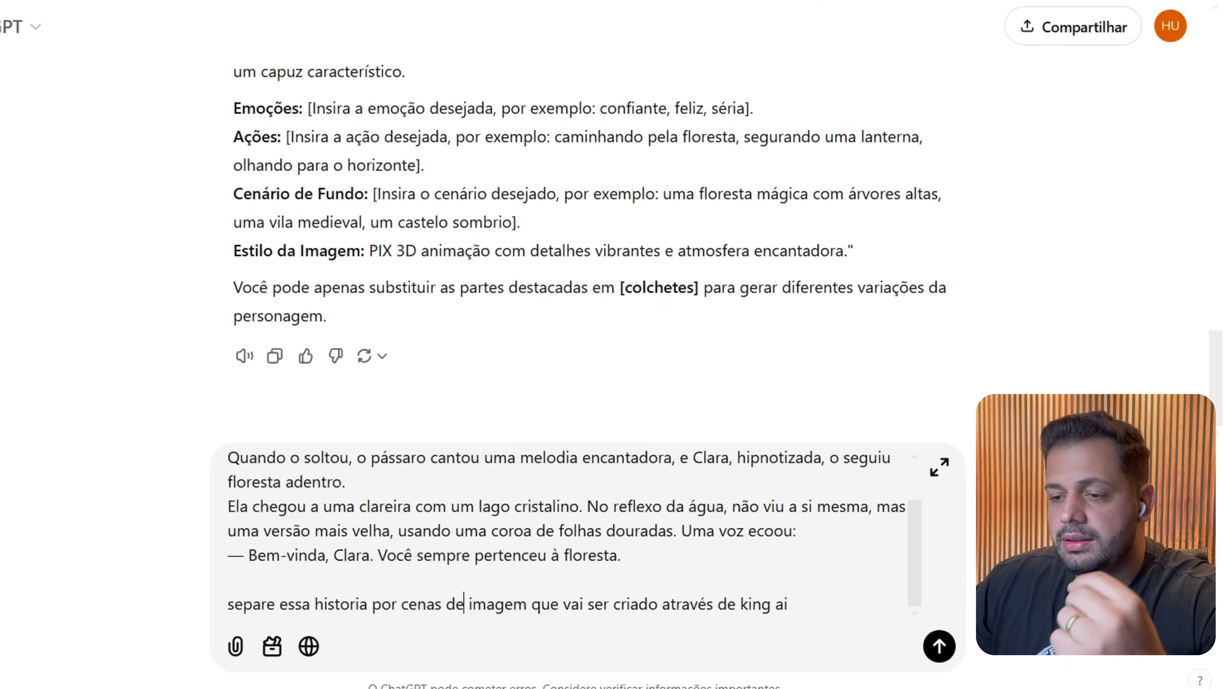
scroll(567, 535, "up", 3)
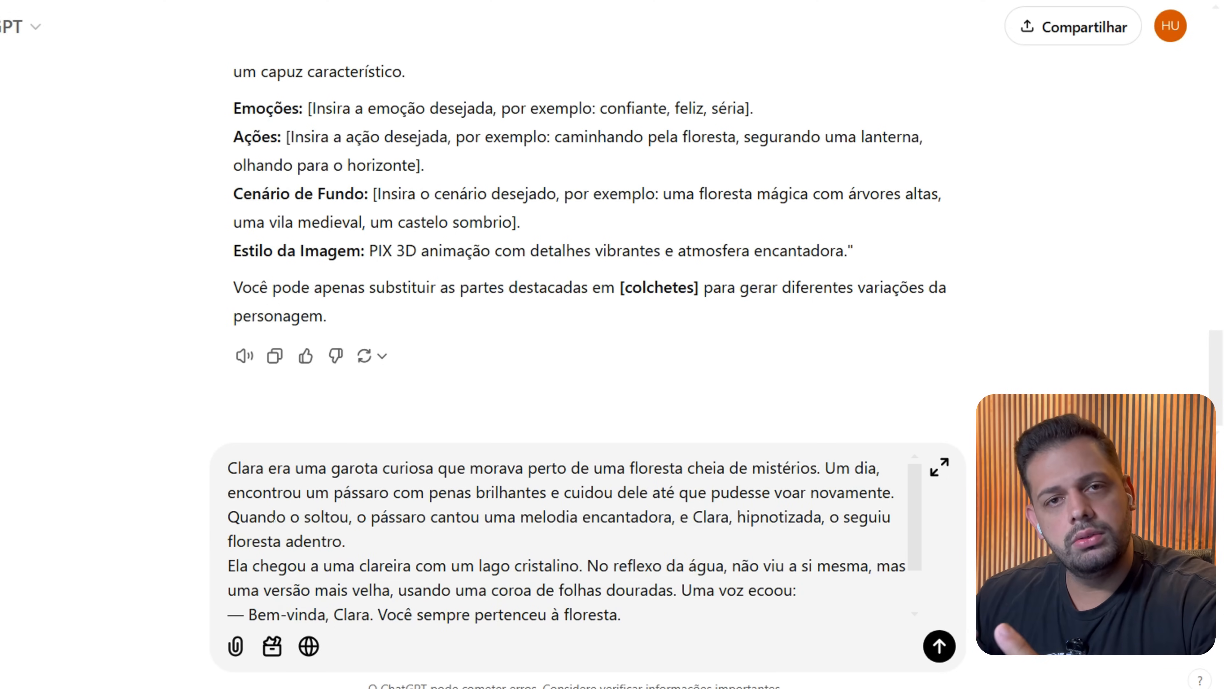
scroll(566, 536, "down", 1)
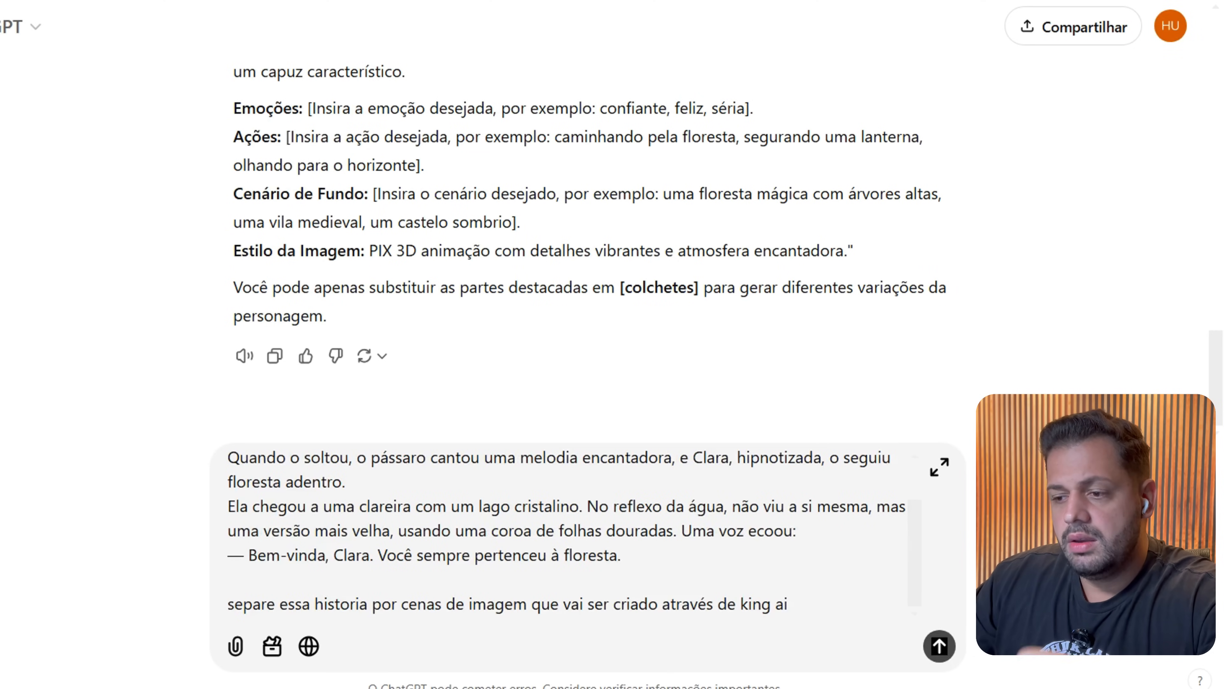
left_click(940, 647)
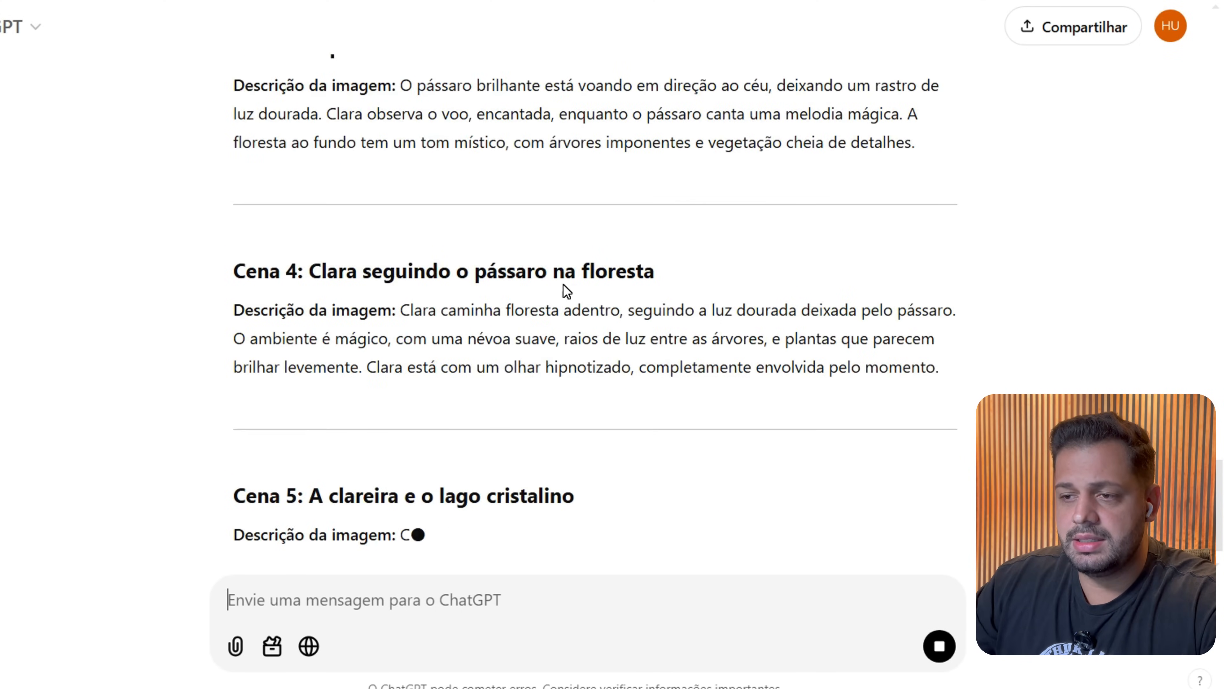
Read through the image descriptions of the story scenes in the reply, from Cena 1 to Cena 7.
scroll(575, 255, "up", 20)
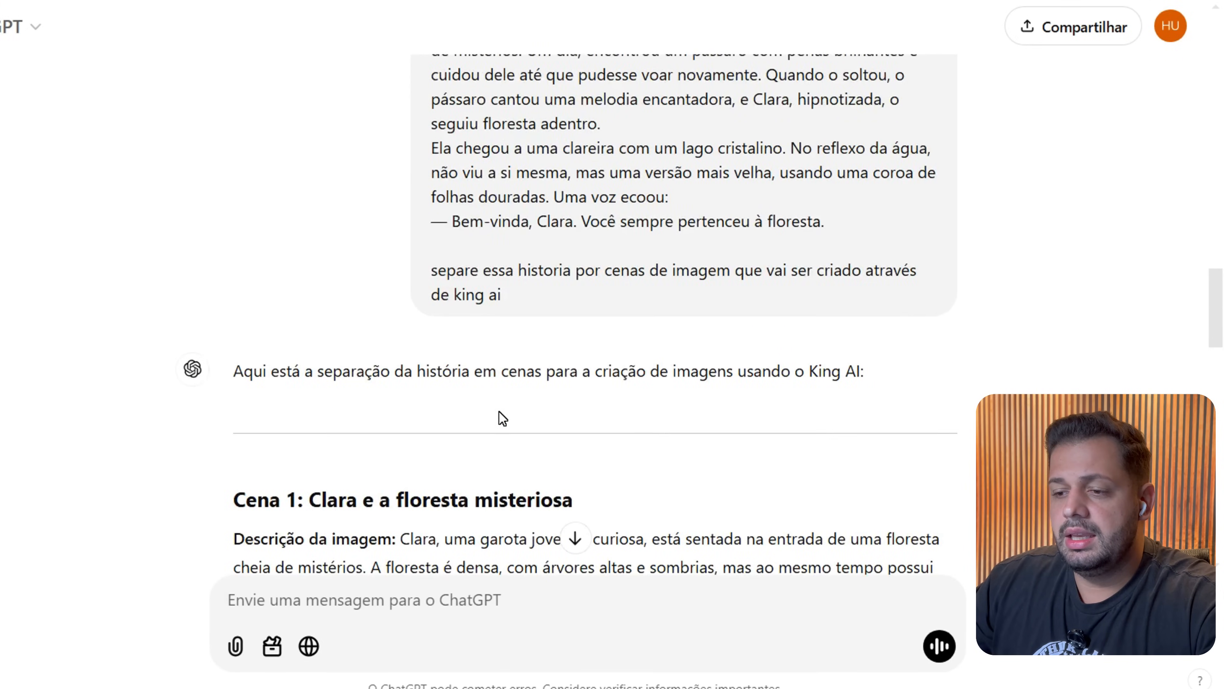
scroll(500, 414, "down", 2)
scroll(499, 430, "down", 5)
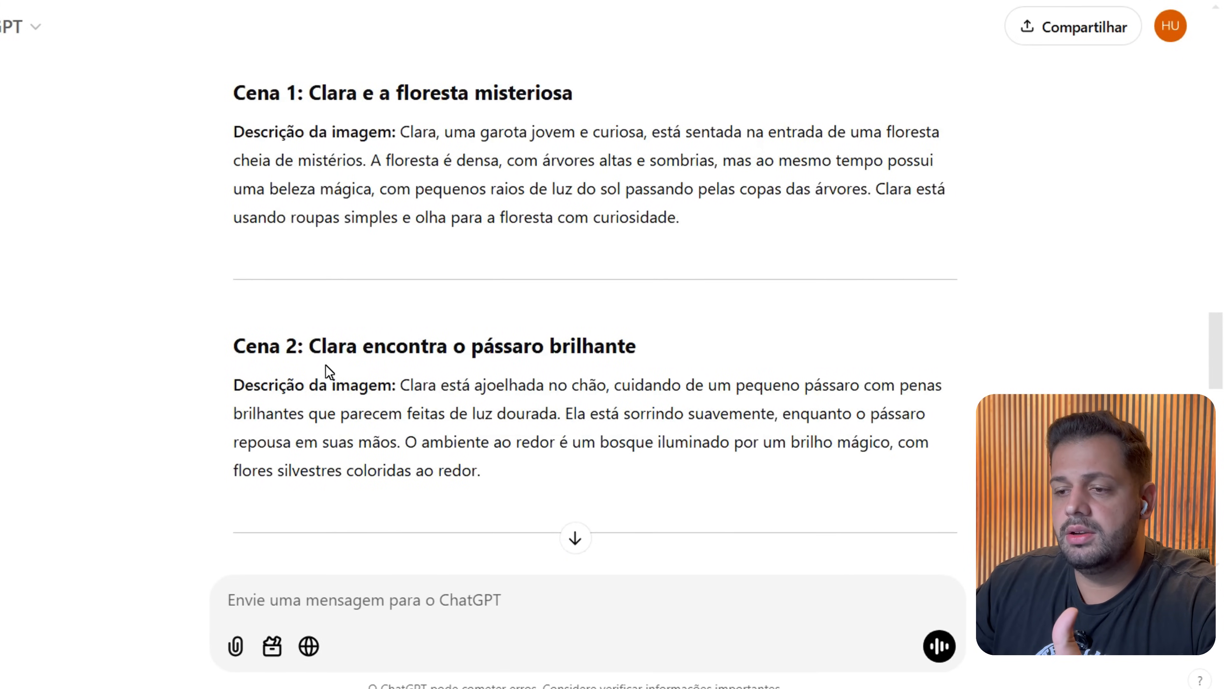
scroll(500, 347, "down", 8)
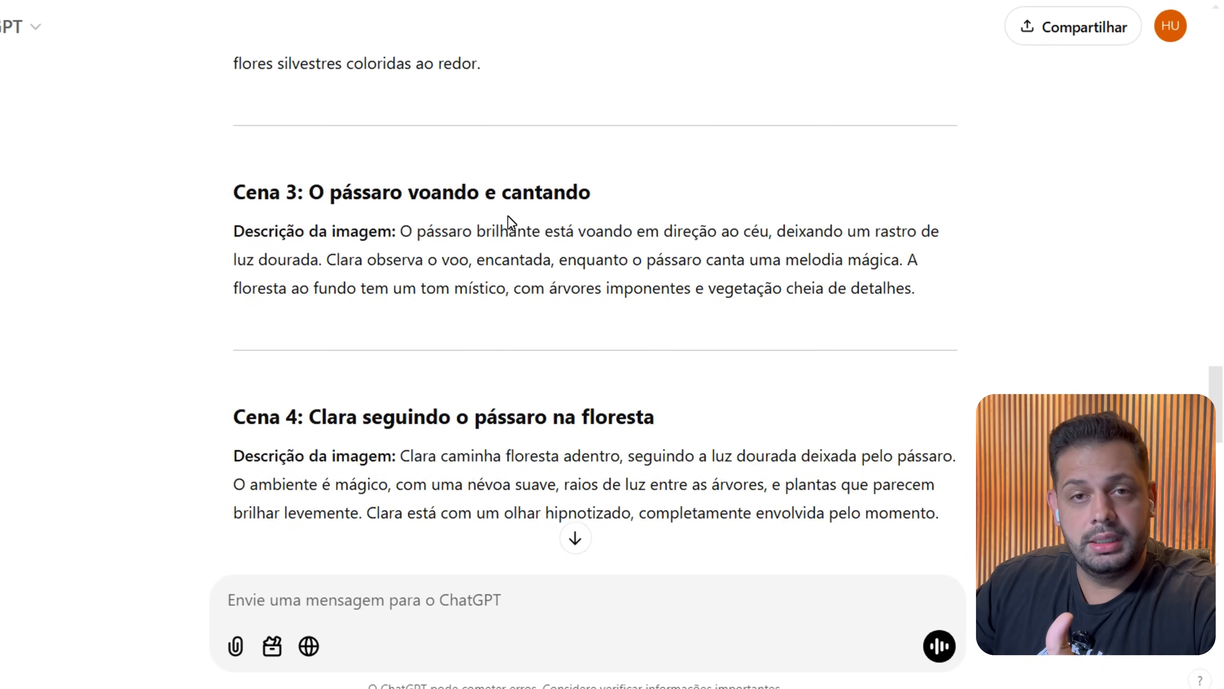
scroll(508, 216, "down", 10)
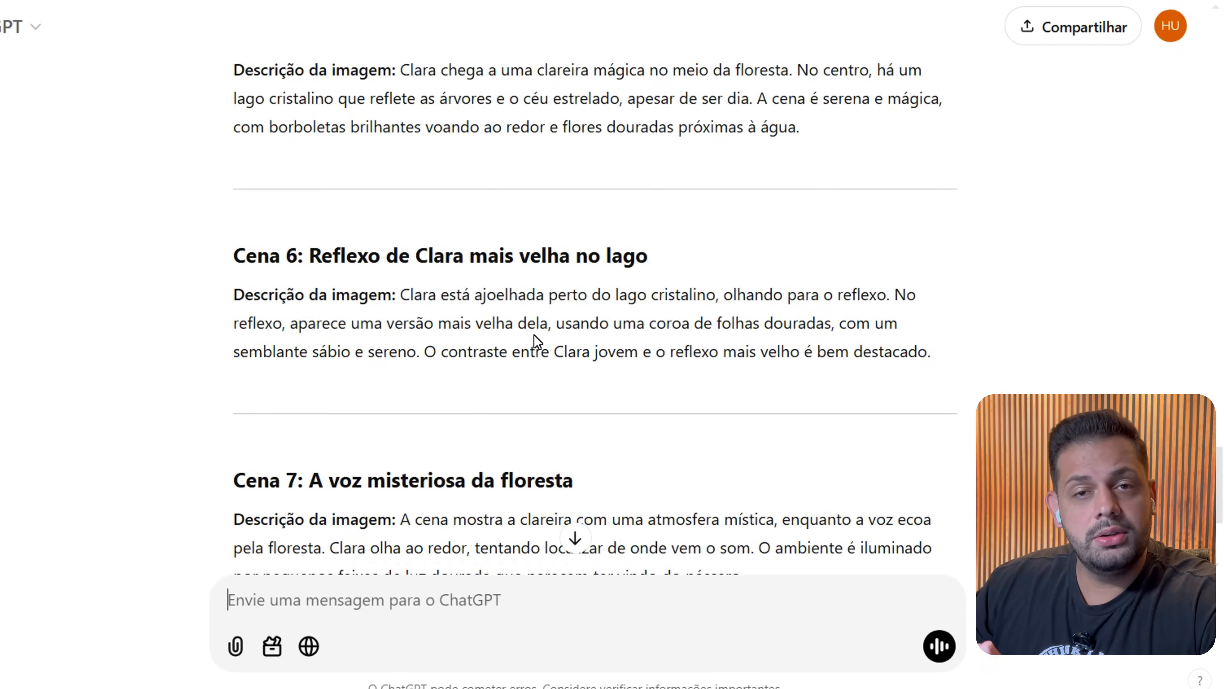
scroll(534, 335, "down", 4)
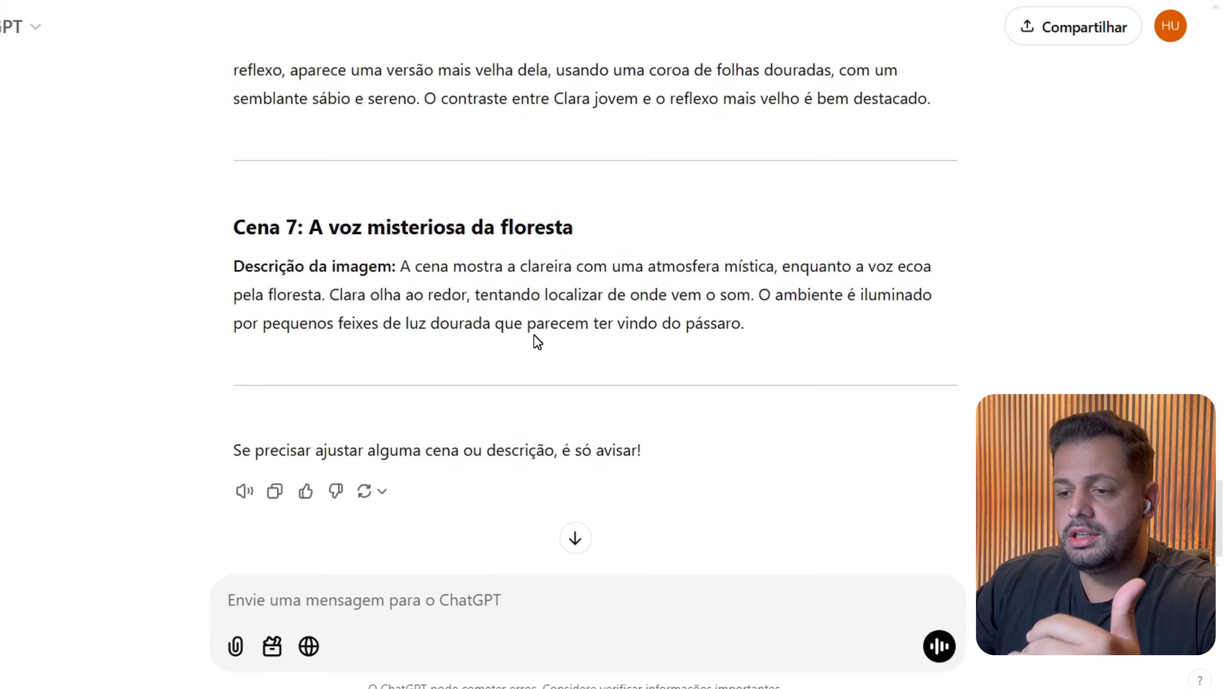
scroll(533, 335, "up", 1)
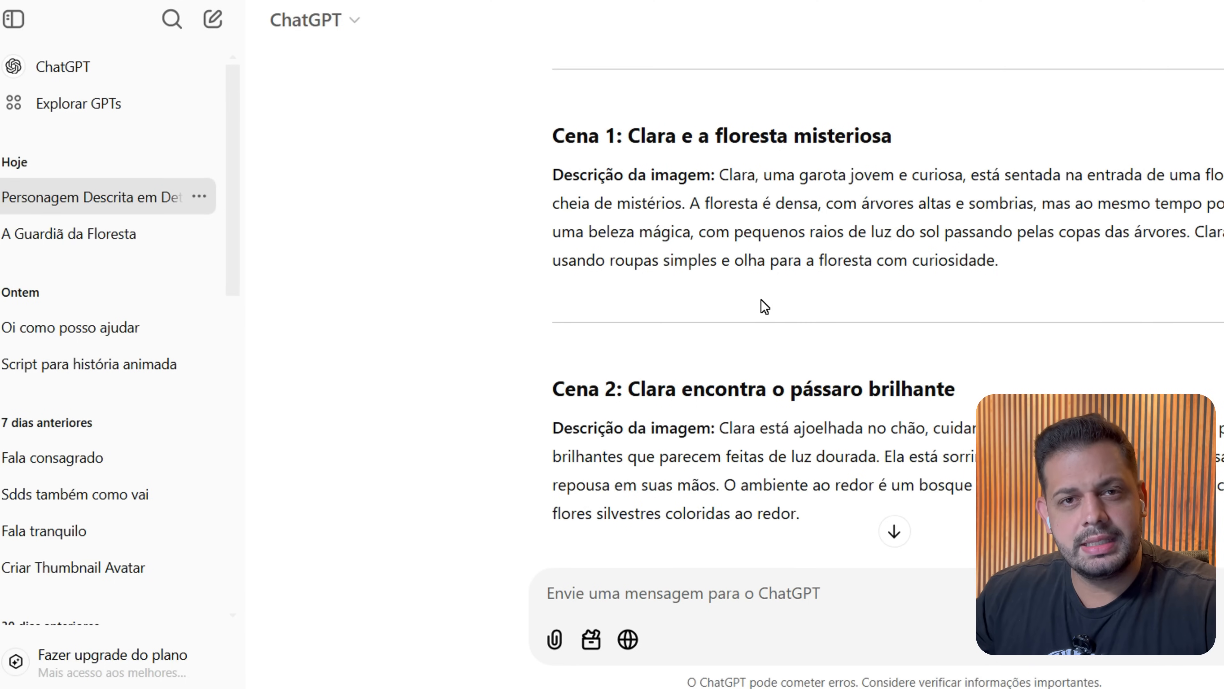
Take the Cena 2 description for a 16:9 image in KLING AI and save the picture of the girl leaning toward the small bird.
scroll(762, 299, "down", 1)
left_click_drag(956, 288, 629, 288)
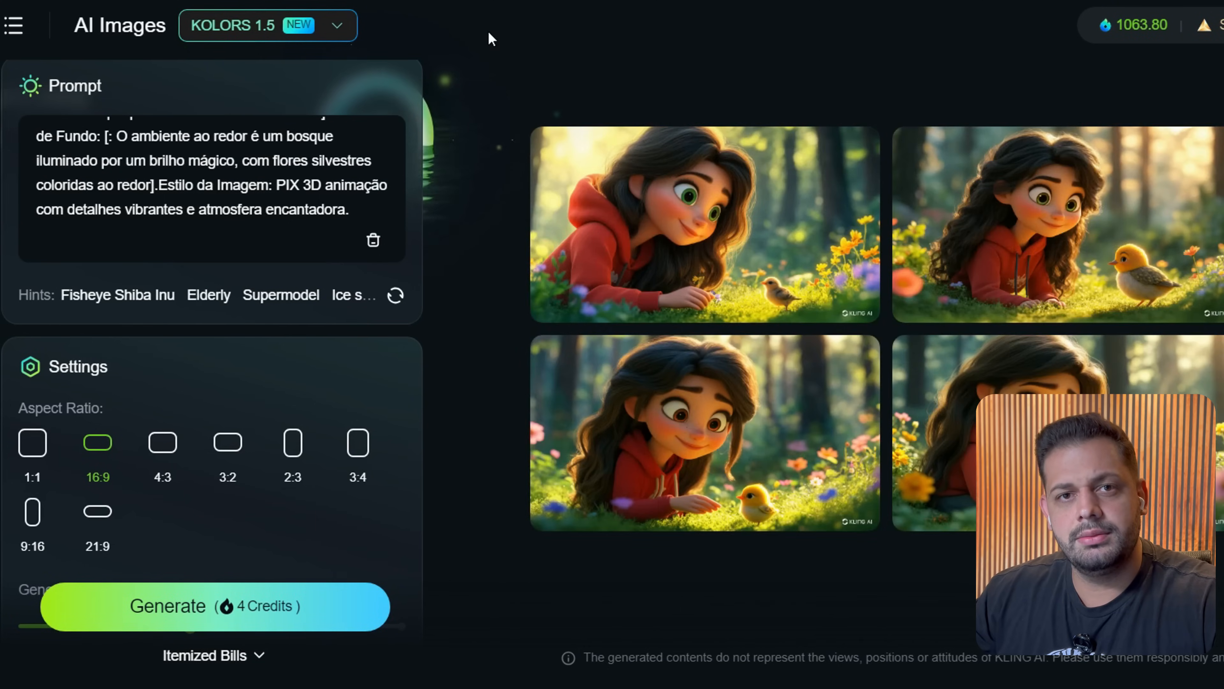
left_click(648, 263)
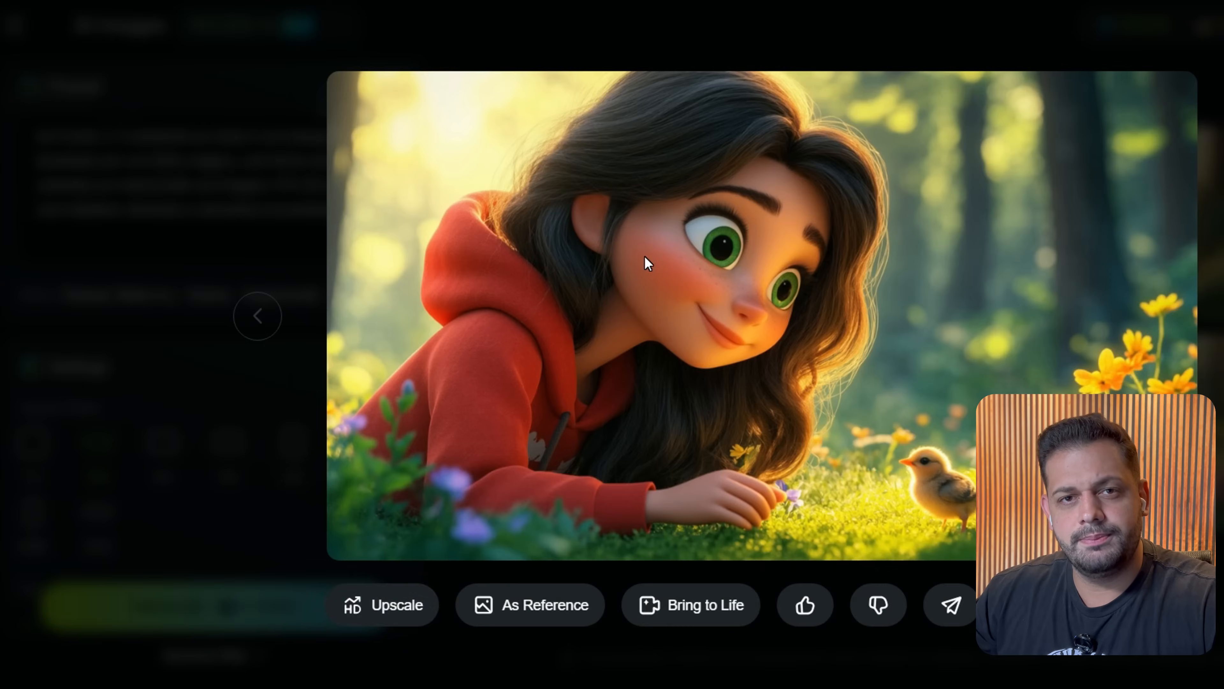
left_click(933, 296)
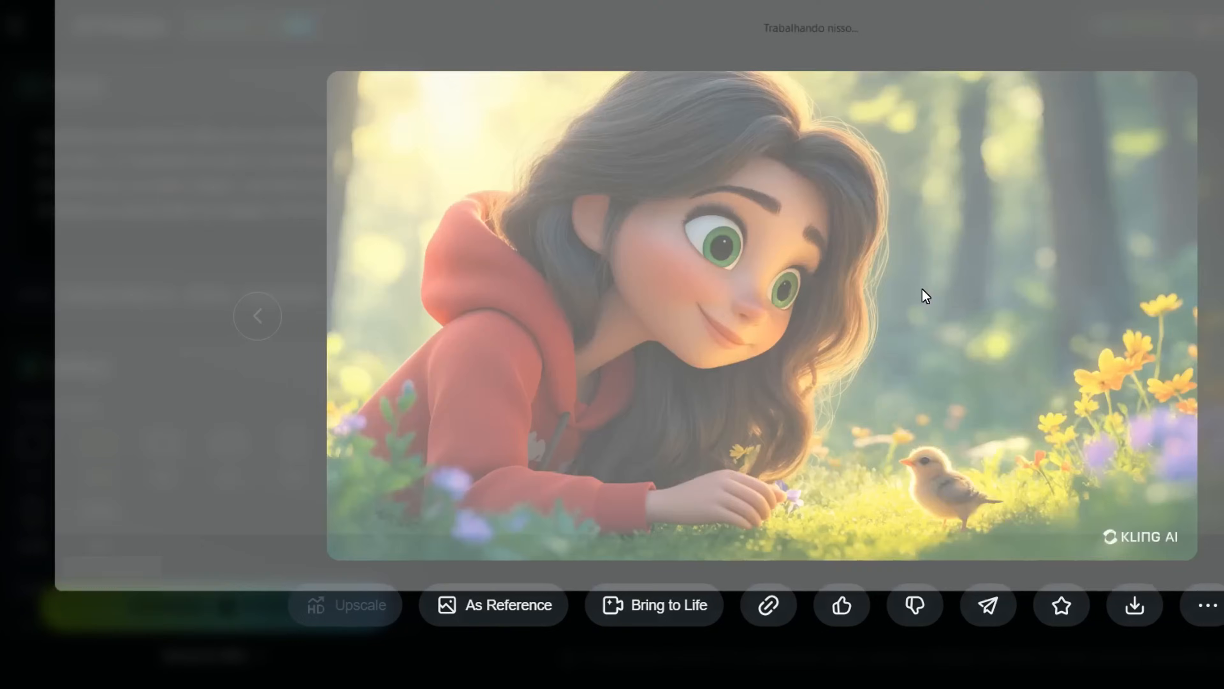
right_click(817, 272)
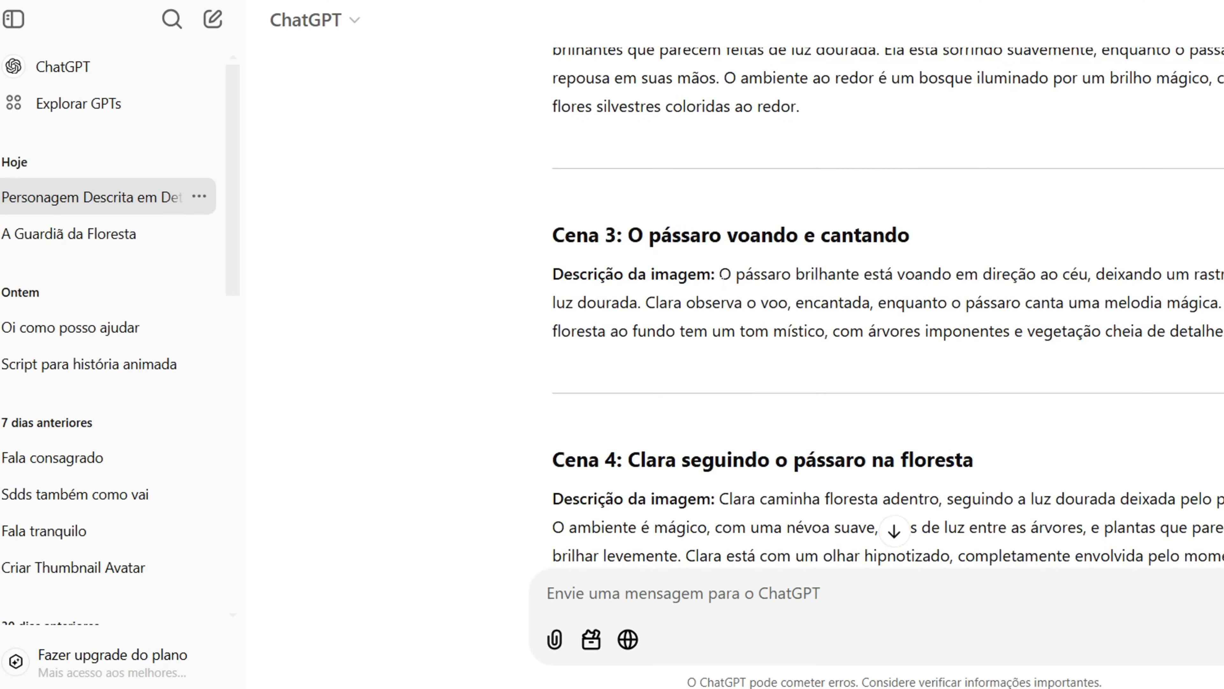
Replace the Ações text of the Word prompt with the Cena 3 action from ChatGPT and generate the scene's images in KLING AI.
left_click_drag(720, 273, 870, 303)
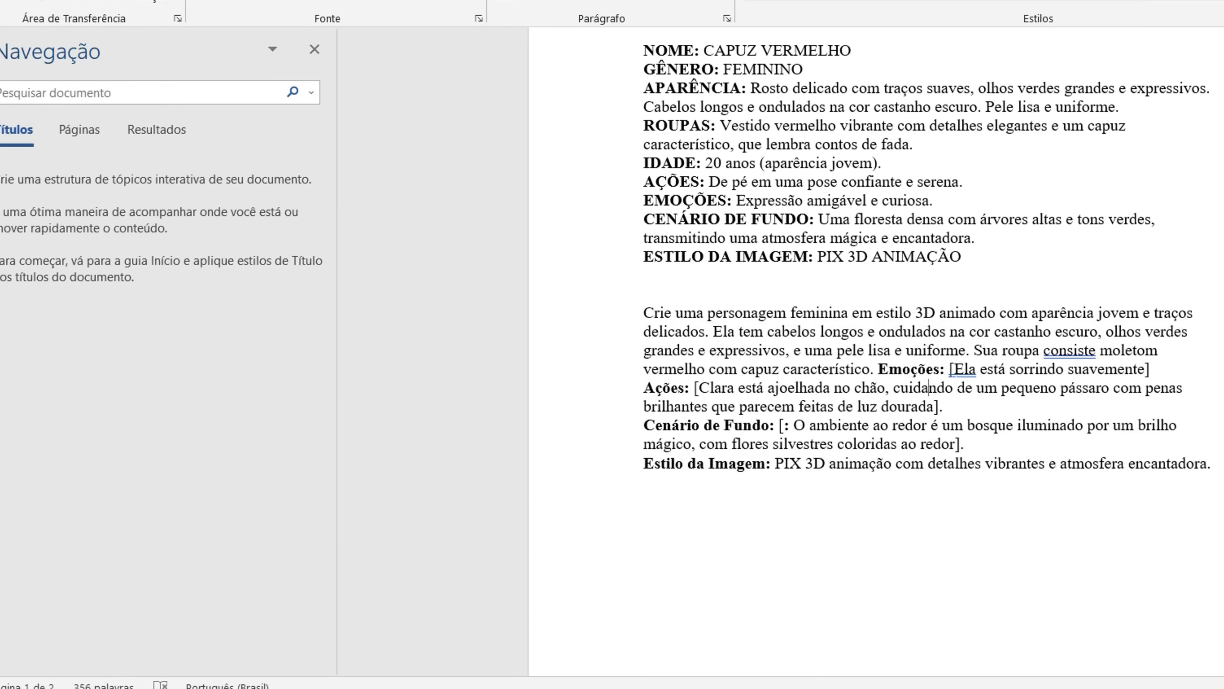
type("O pássaro brilhante está voando em direção ao céu, deixando um rastro de luz dourada. Clara observa o voo, encantada")
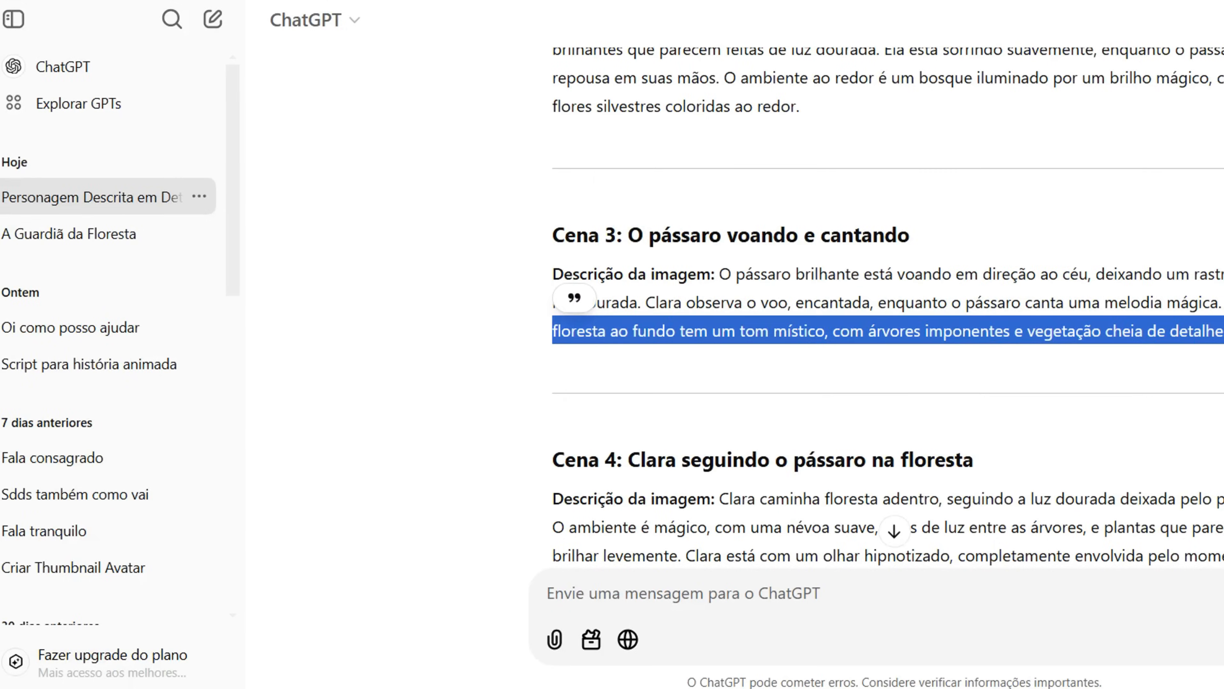
left_click(254, 610)
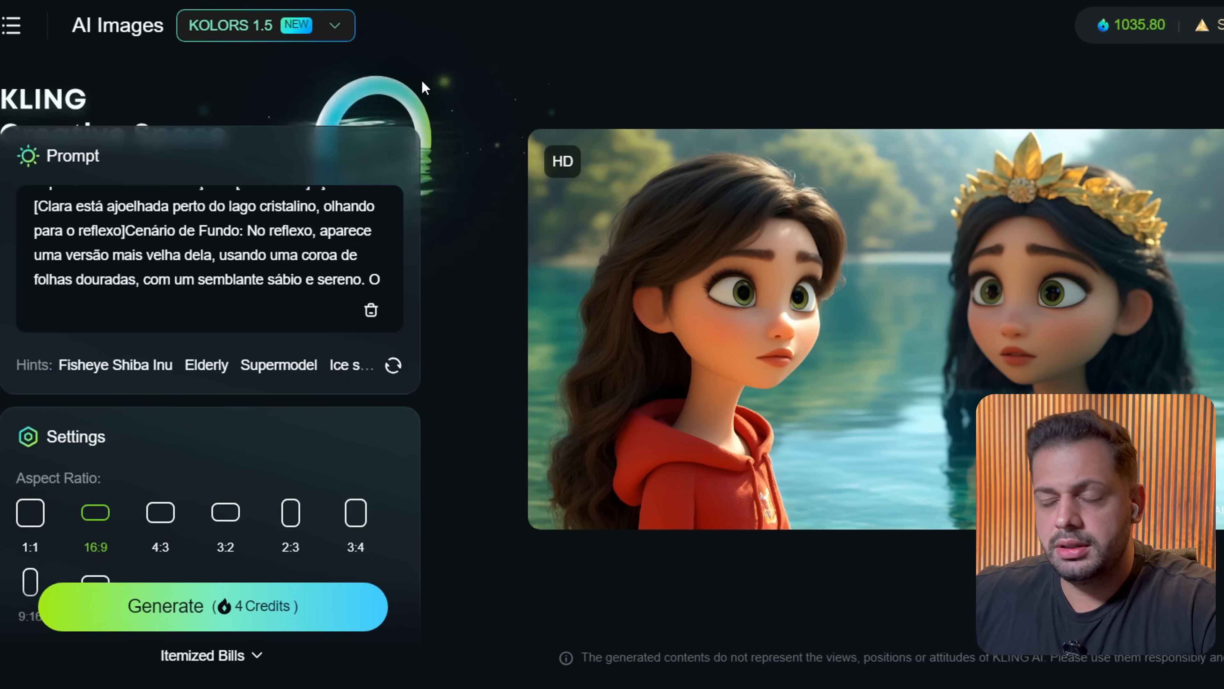
Generate a KLING 1.6 AI video from the forest portrait of the girl as start frame with the prompt "camera movement".
left_click(14, 34)
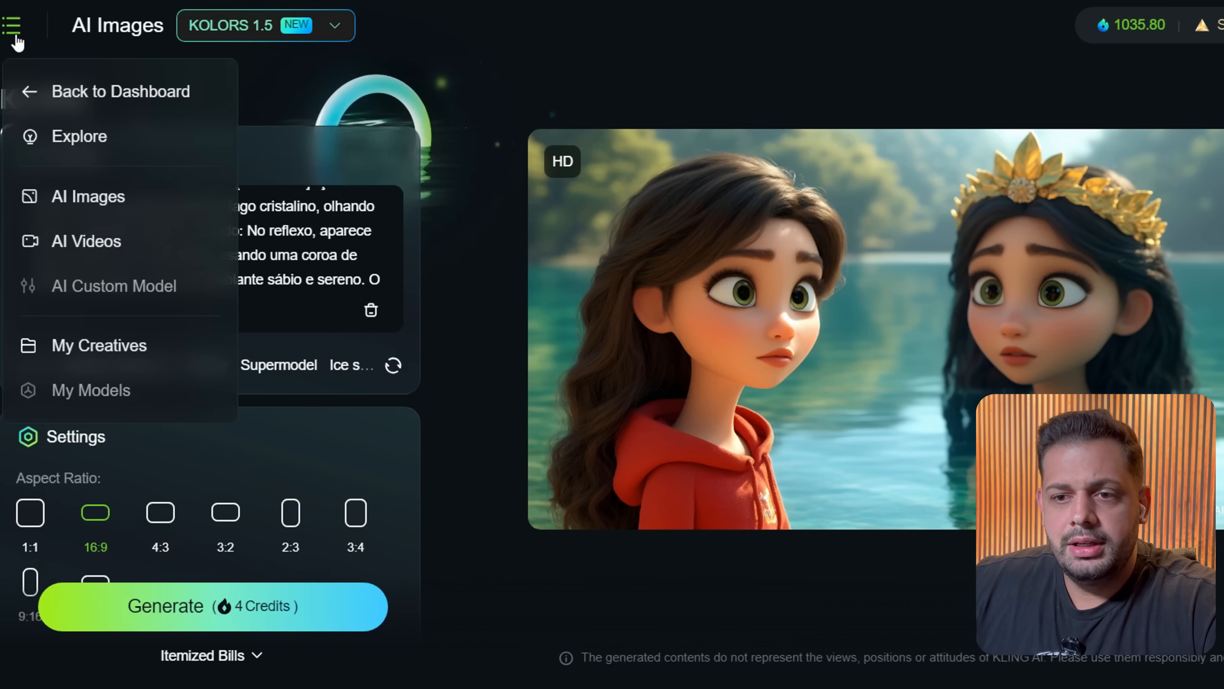
left_click(99, 248)
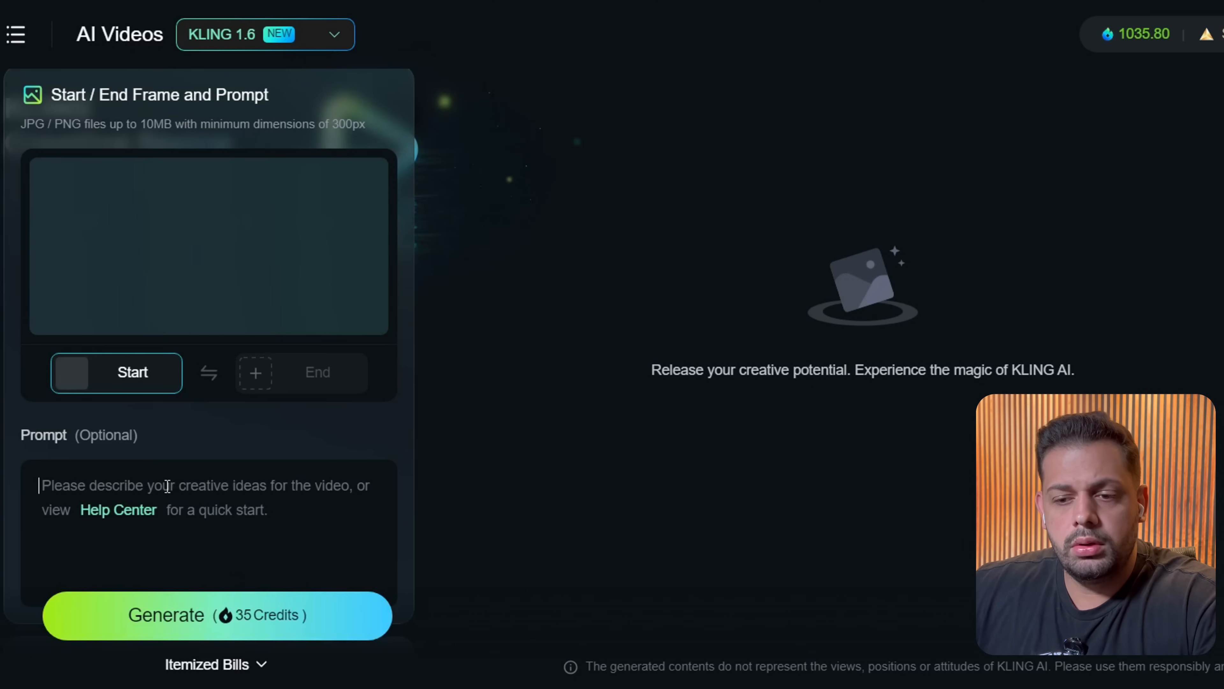
type("camera movement")
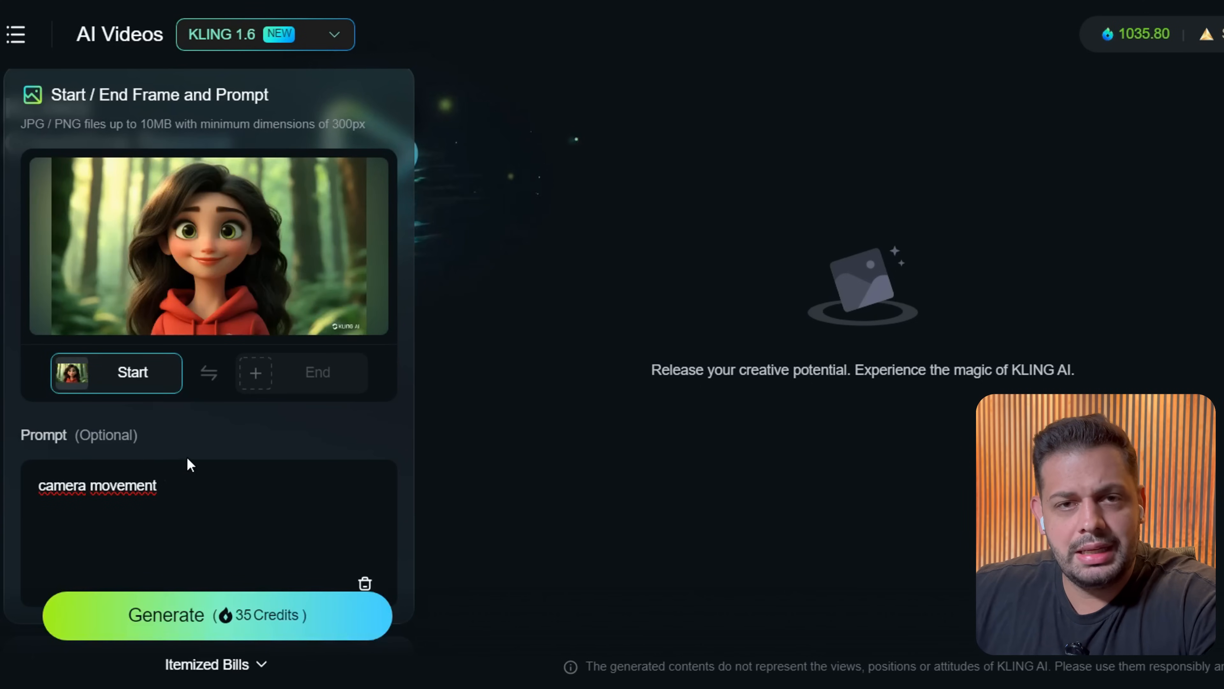
left_click(221, 635)
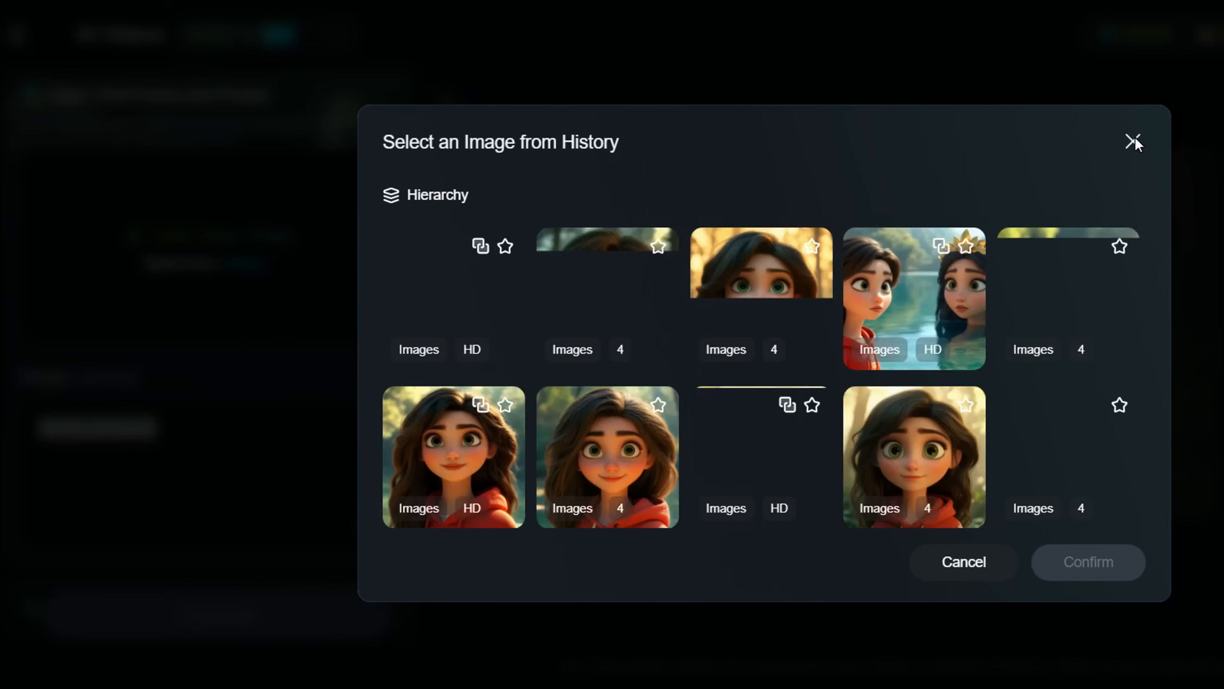
Close the image history and upload the saved scene images 5 and 7, one per video, as start frames.
left_click(1134, 141)
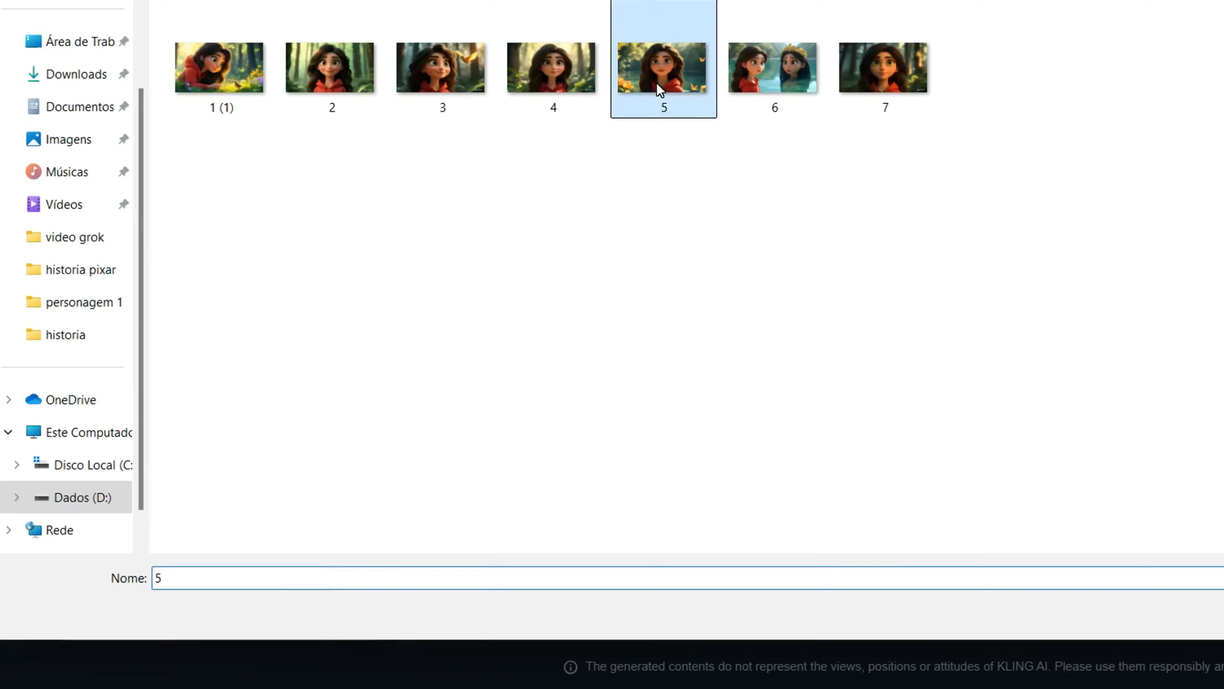
double_click(659, 72)
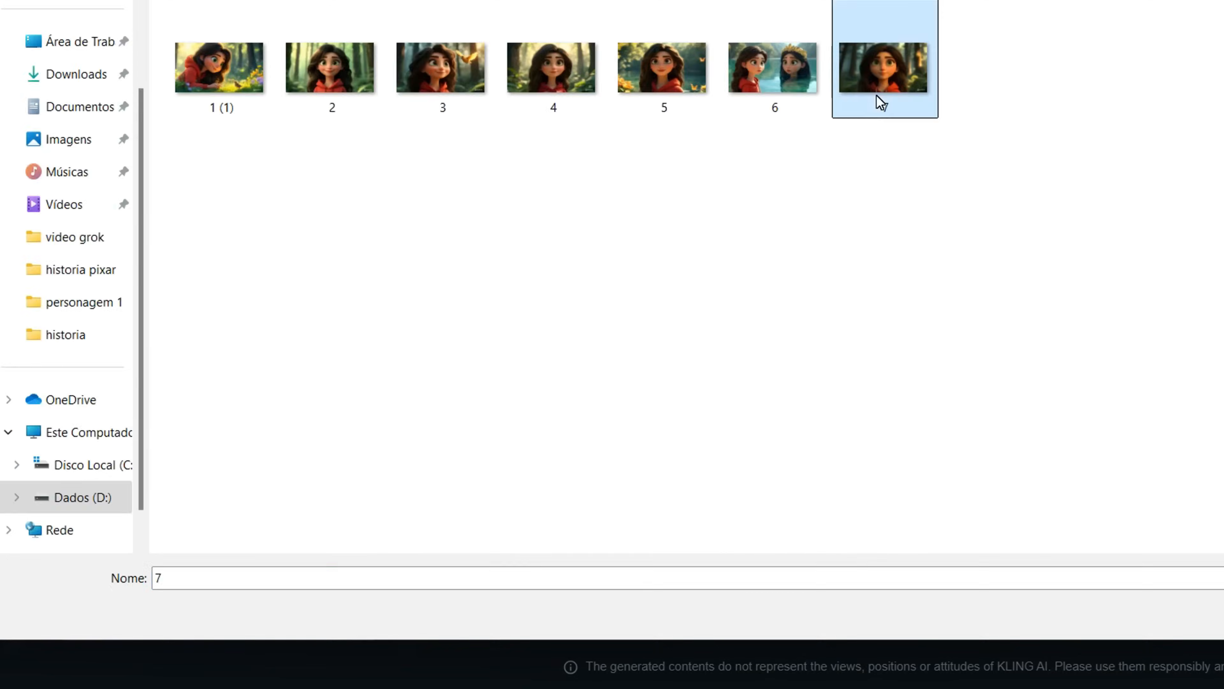
double_click(881, 102)
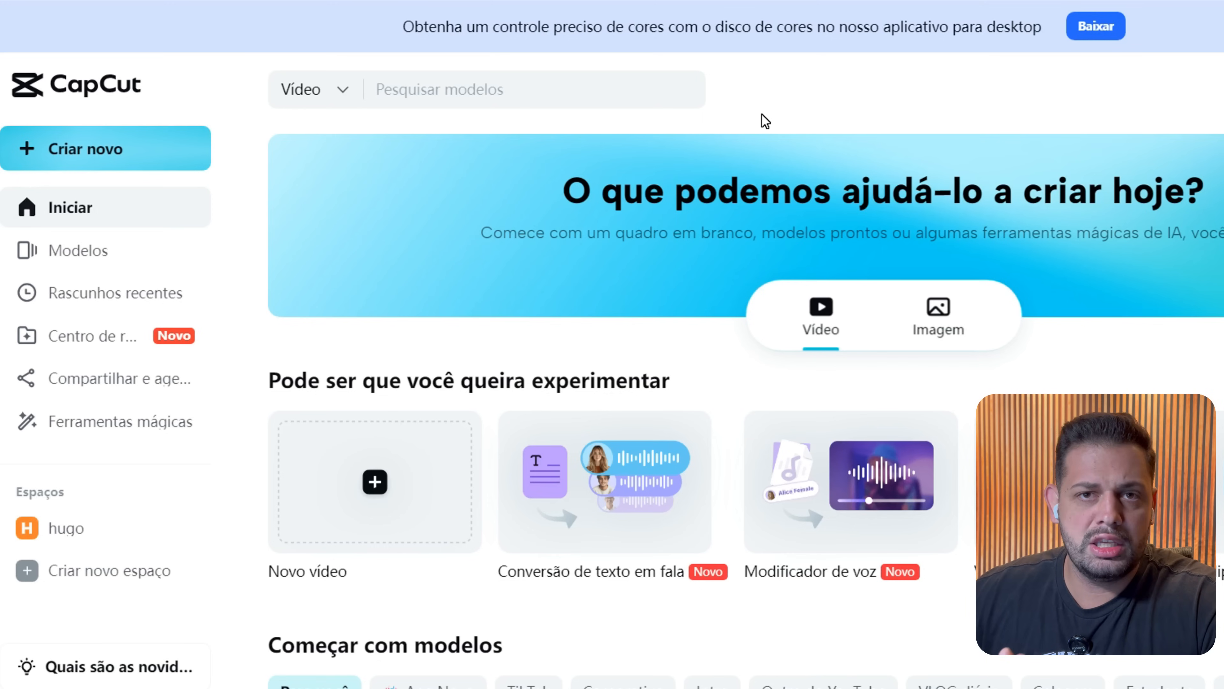
In CapCut, open the text-to-speech tool and list all library voices filtered to the language Português.
left_click(635, 437)
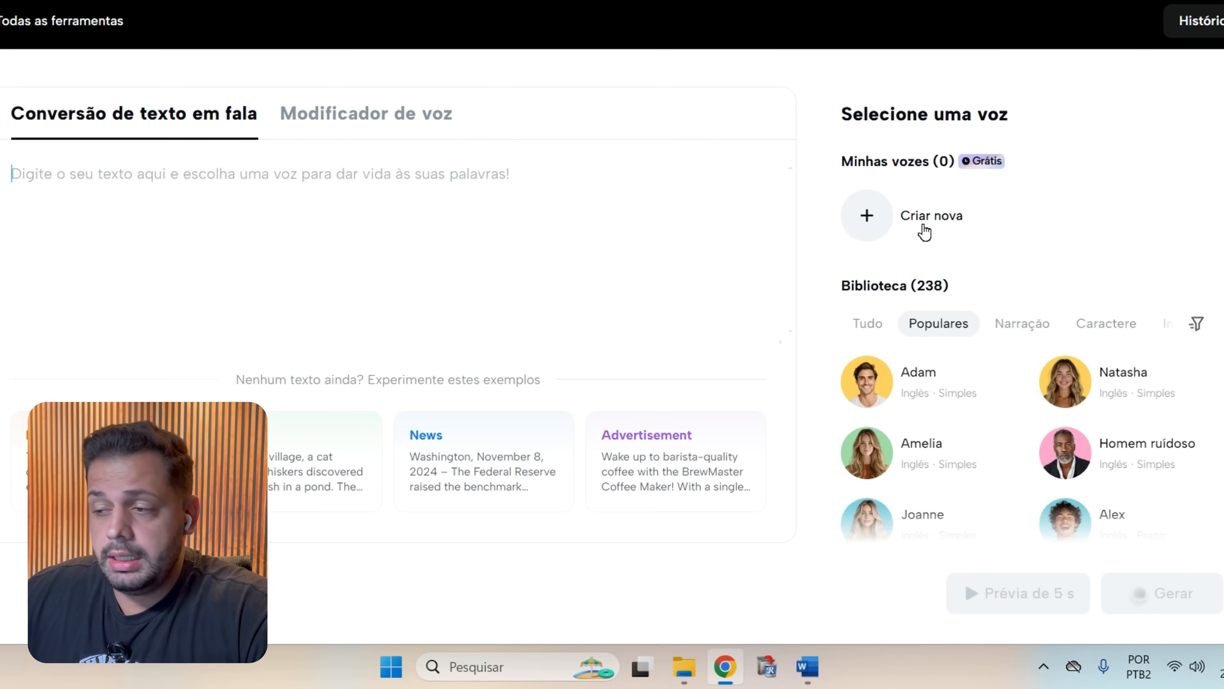
left_click(1199, 323)
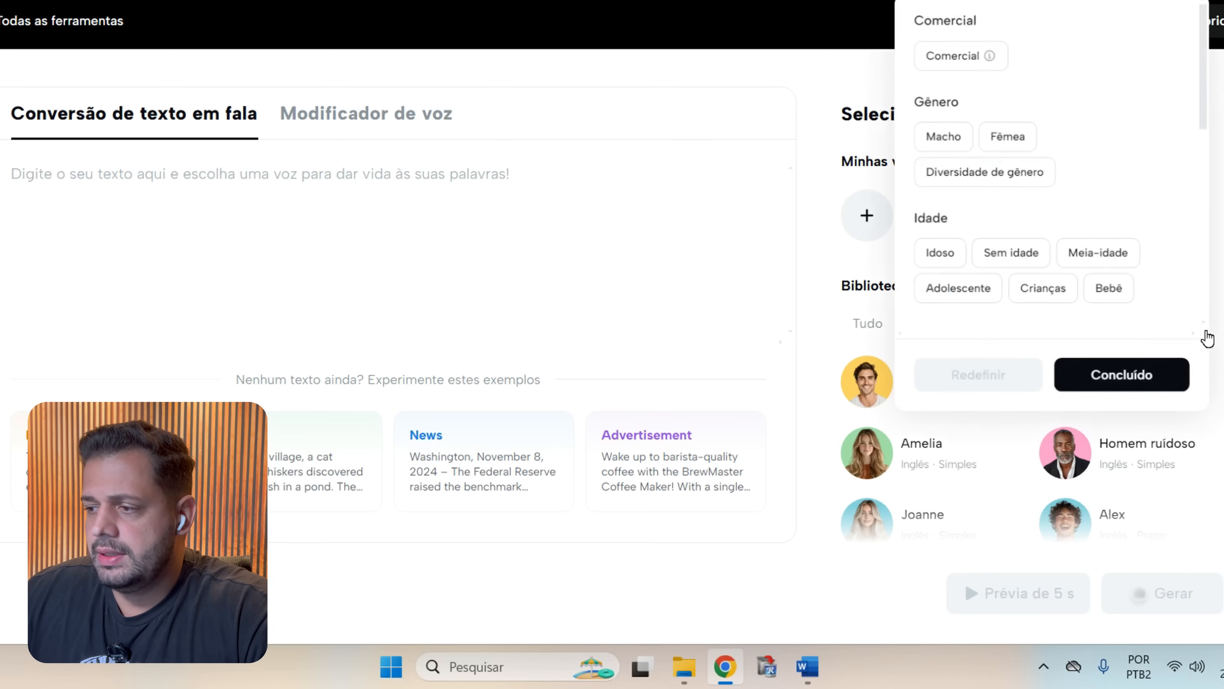
left_click_drag(1206, 112, 1194, 235)
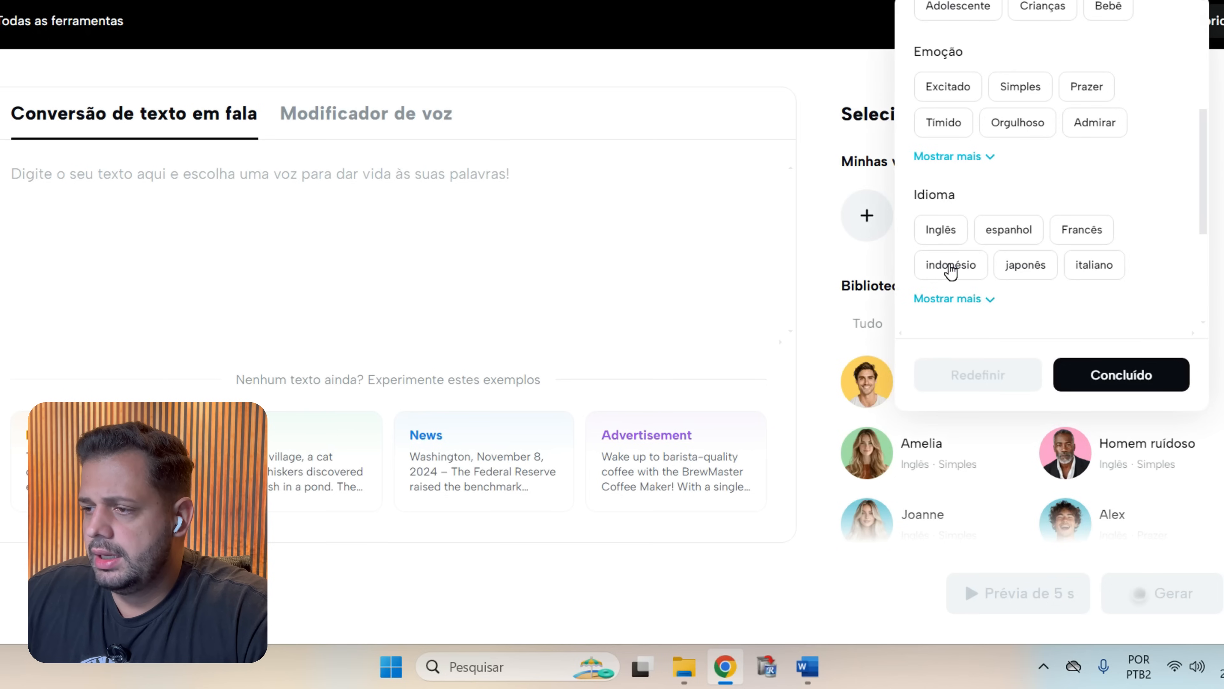
left_click(972, 301)
scroll(1082, 268, "down", 2)
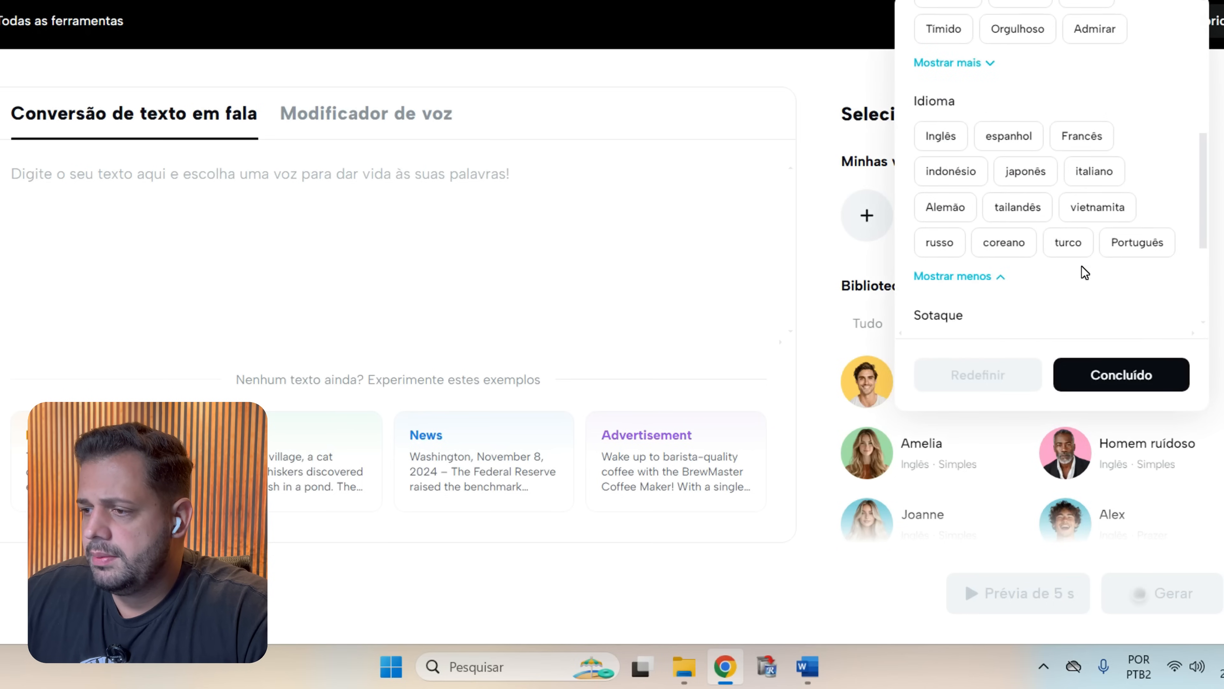
left_click(1142, 245)
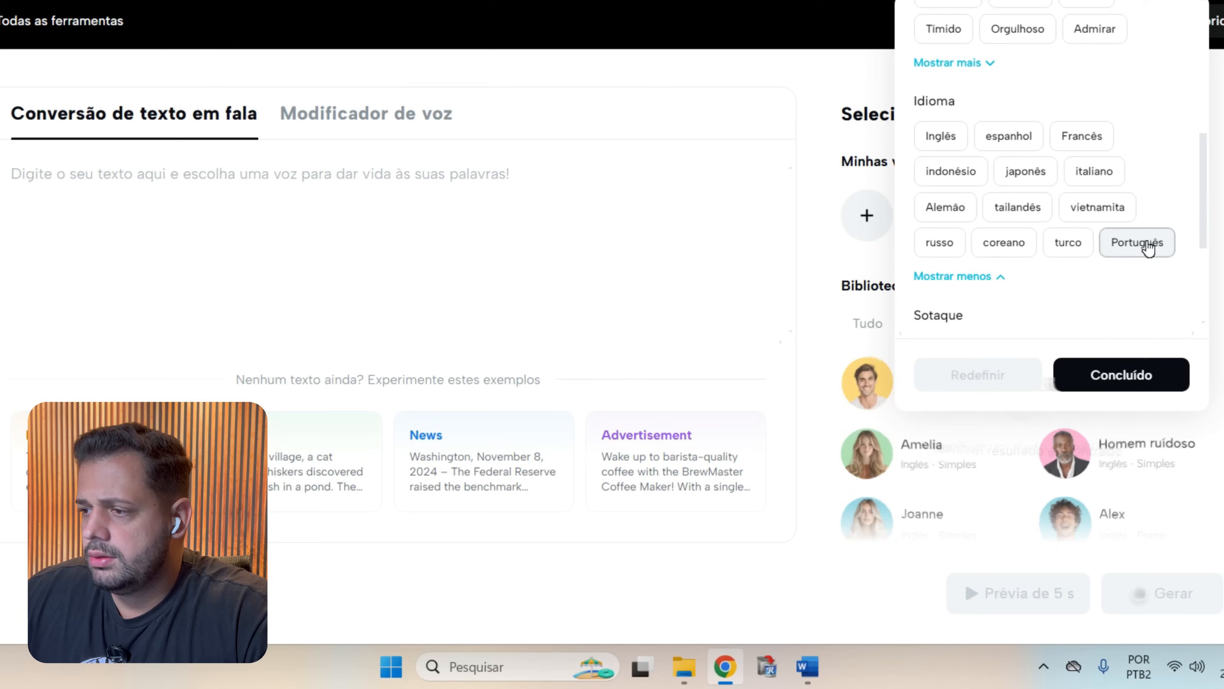
left_click(1145, 376)
left_click(867, 324)
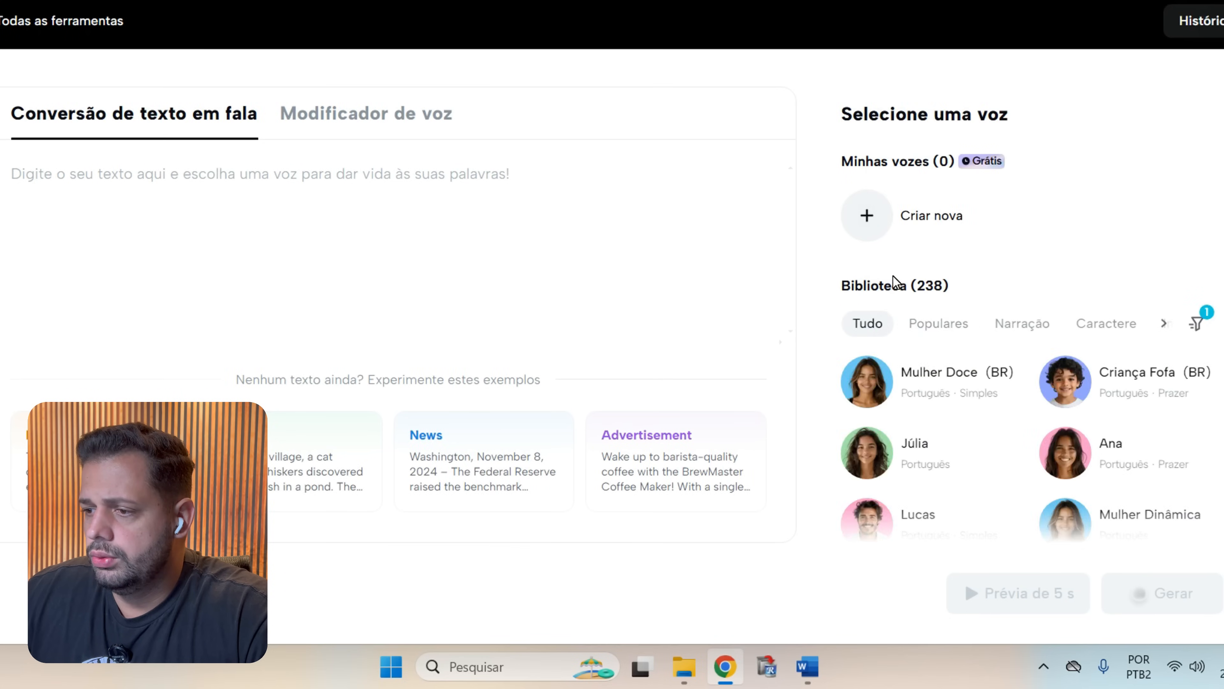
Enter the full story beginning "Clara era uma garota curiosa" as the text for speech conversion.
scroll(892, 284, "down", 3)
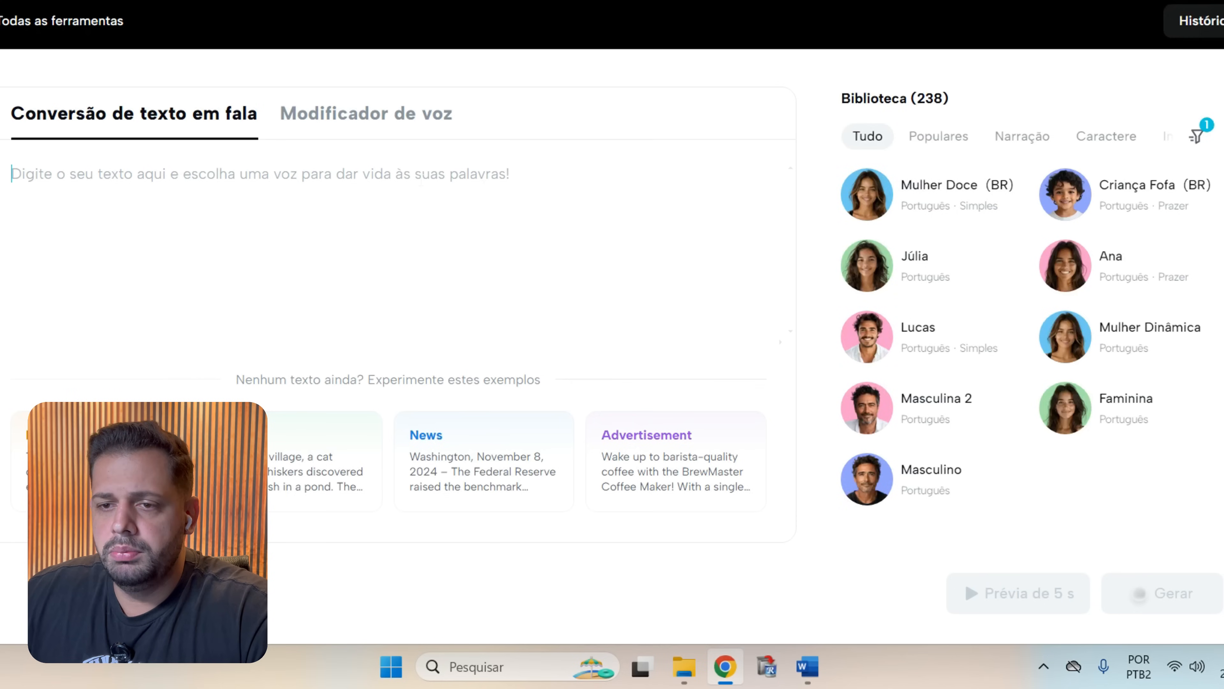
type("Clara era uma garota curiosa que morava perto de uma floresta cheia de mistérios. Um dia, encontrou um pássaro com penas brilhantes e cuidou dele até que pudesse voar novamente. Quando o soltou, o pássaro cantou uma melodia encantadora, e Clara, hipnotizada, o seguiu floresta adentro.\\nEla chegou a uma clareira com um lago cristalino. No reflexo da água, não viu a si mesma, mas uma versão mais velha, usando uma coroa de folhas douradas. Uma voz ecoou: — Bem-vinda, Clara. Você sempre pertenceu à floresta.")
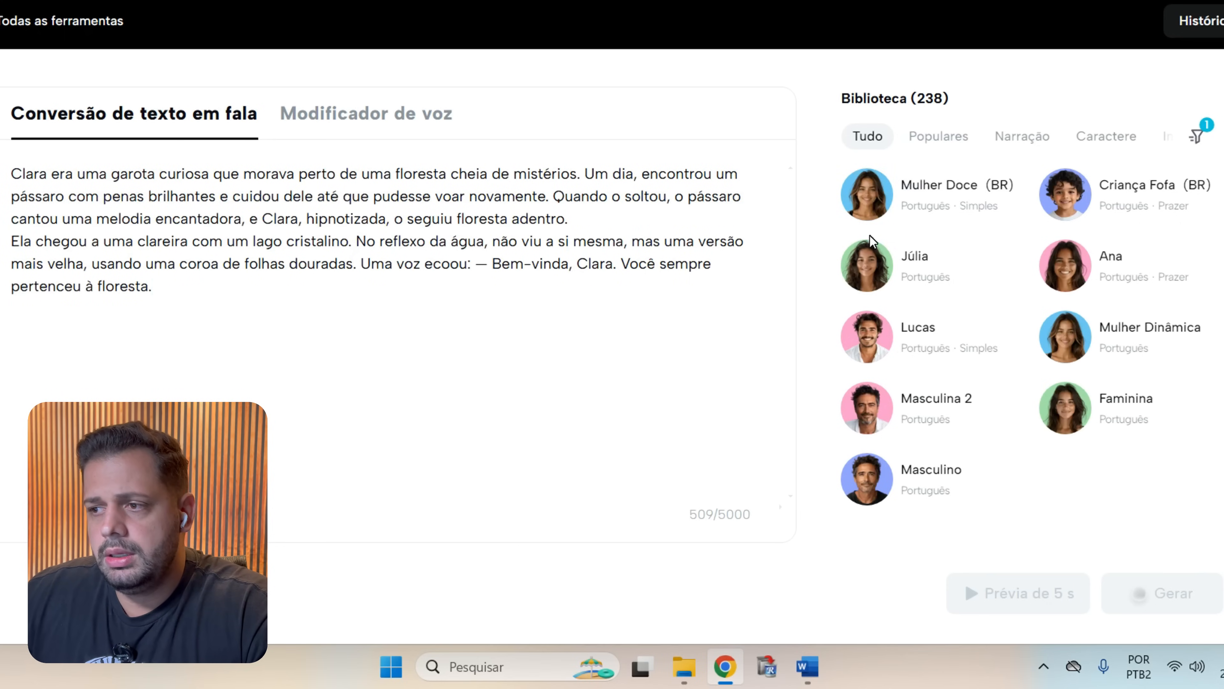
Generate the story narration with the Criança Fofa (BR) voice and download the result as audio only.
scroll(860, 238, "up", 2)
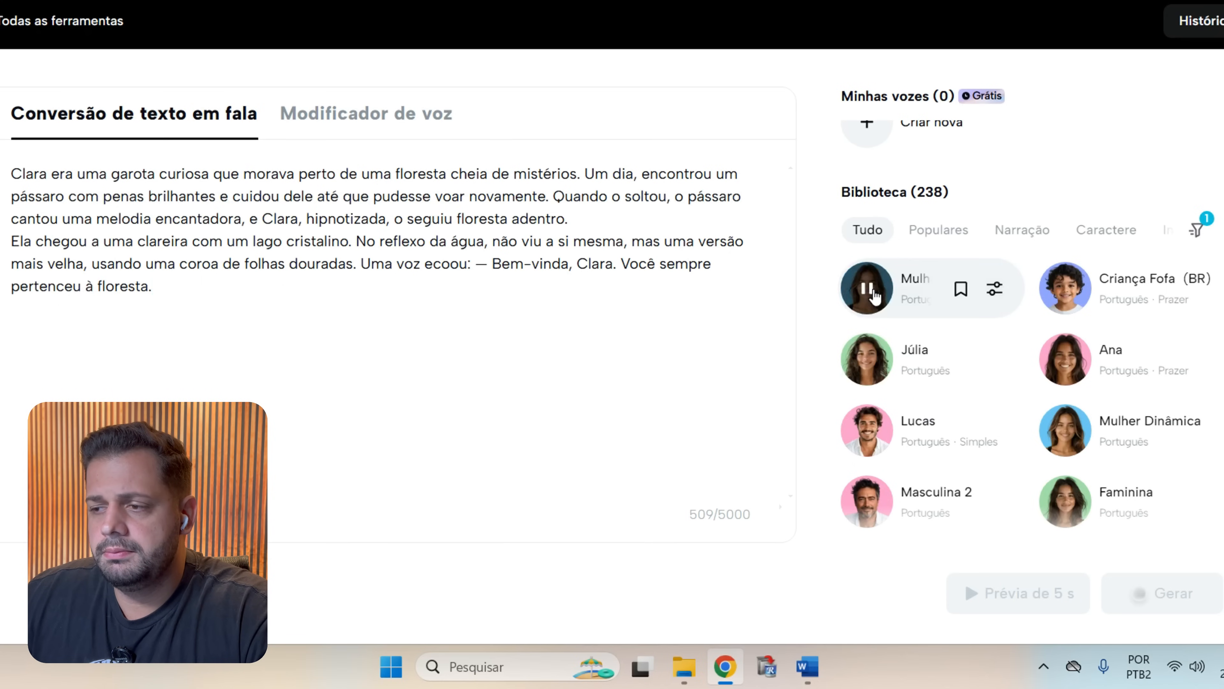
left_click(1072, 294)
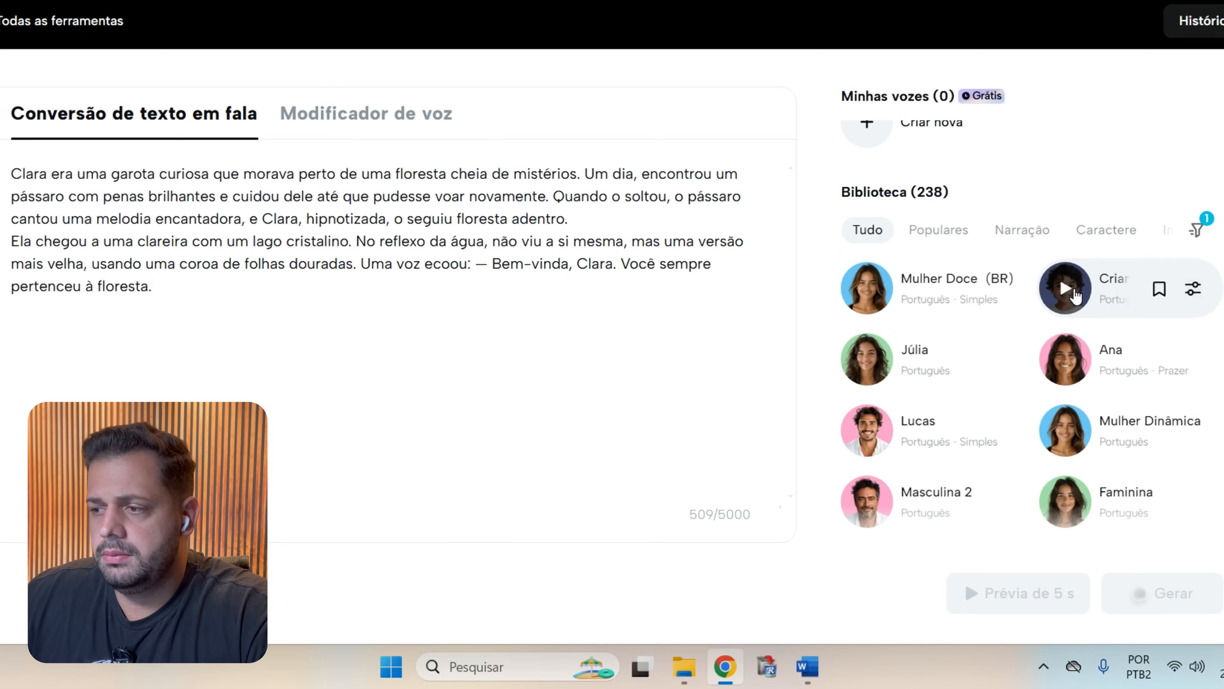
left_click(1133, 294)
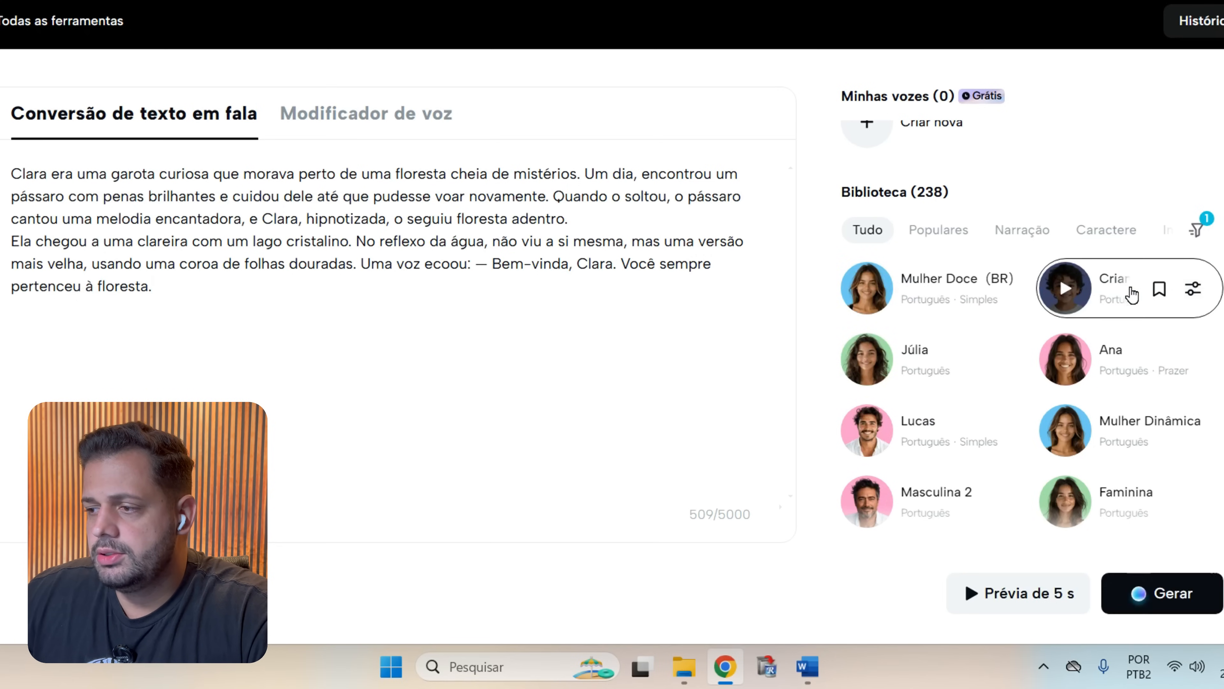
left_click(1131, 594)
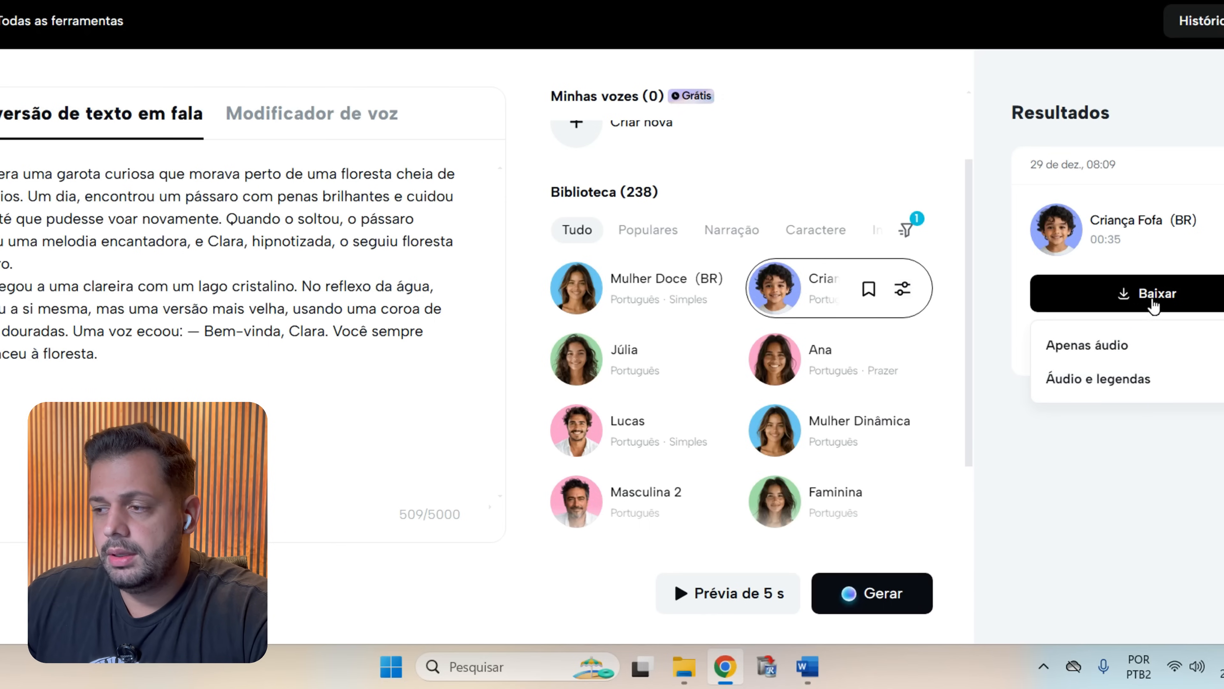
left_click(1125, 347)
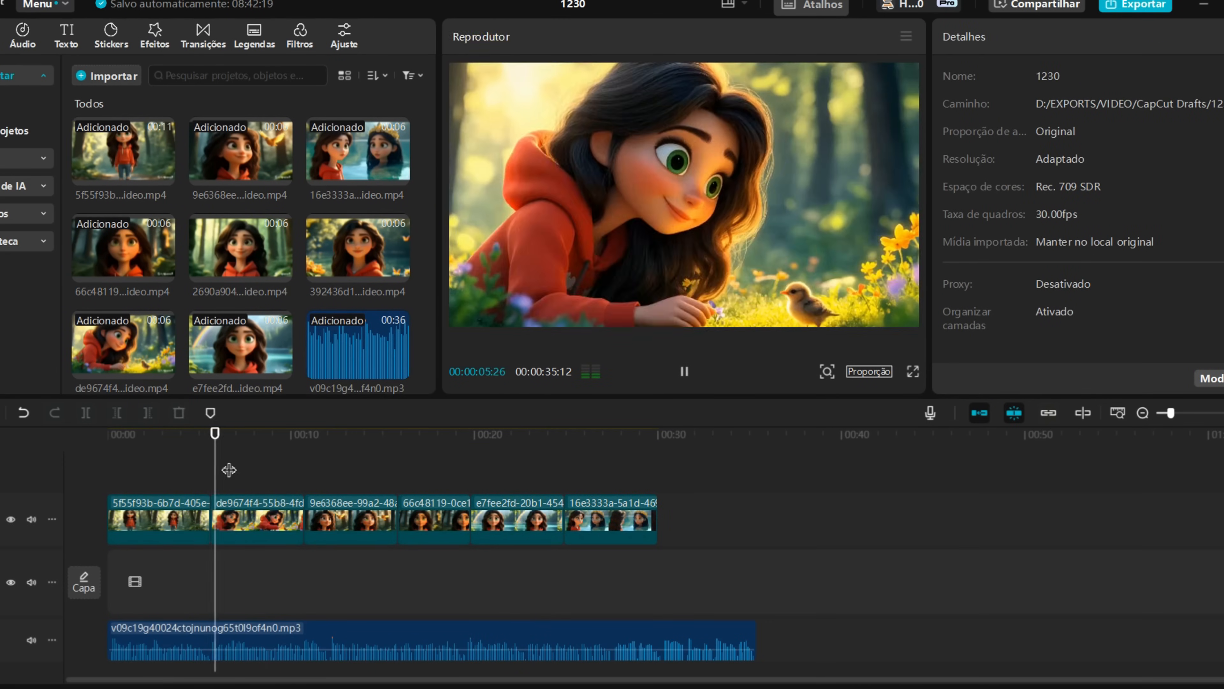
In the CapCut video editor, review the assembled scene clips against the narration track up to the story's ending, then stop playback.
left_click_drag(226, 465, 499, 494)
key("space")
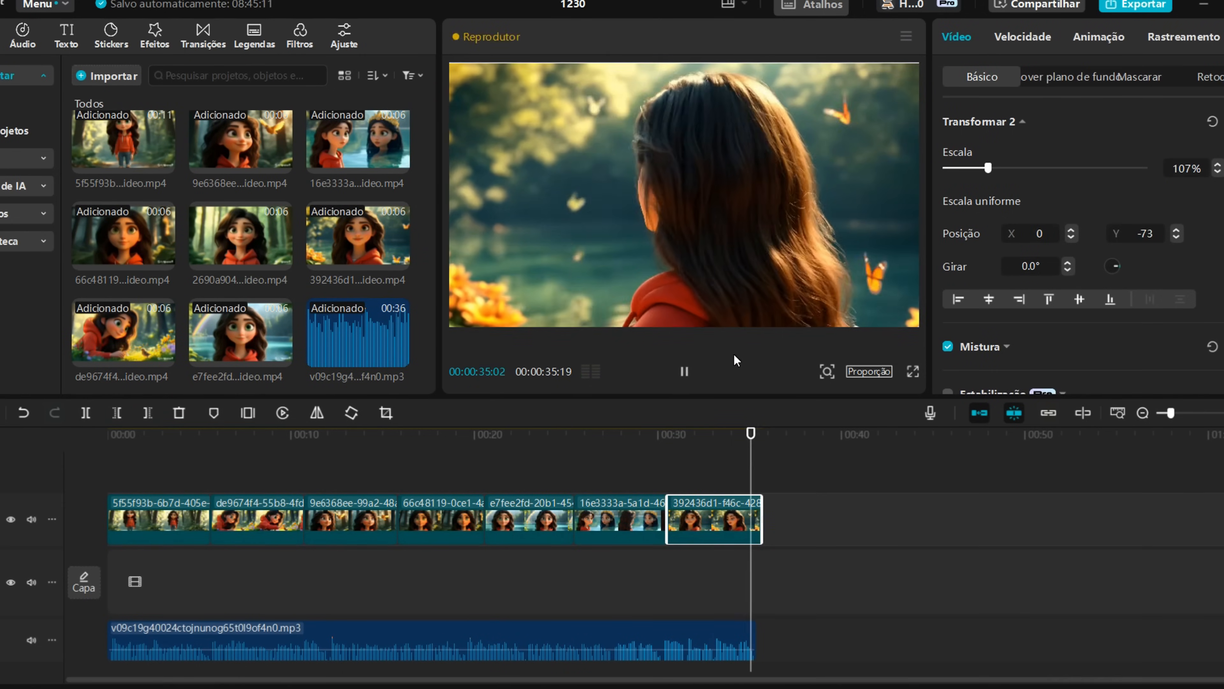
left_click(684, 371)
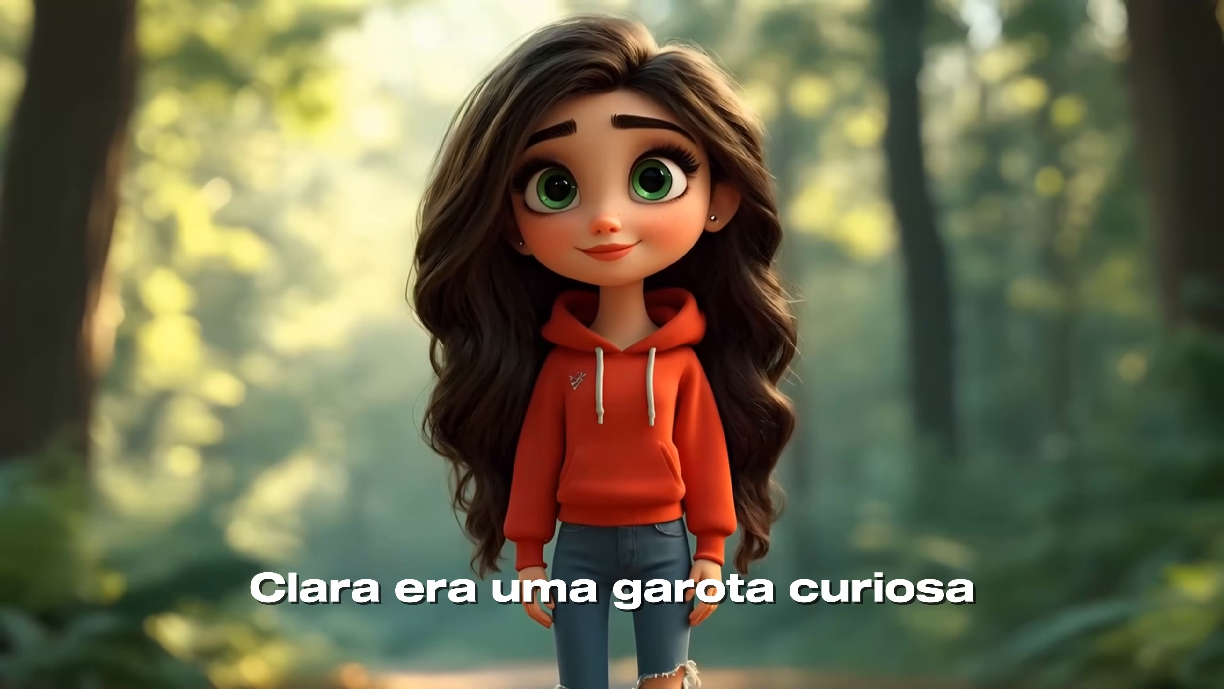